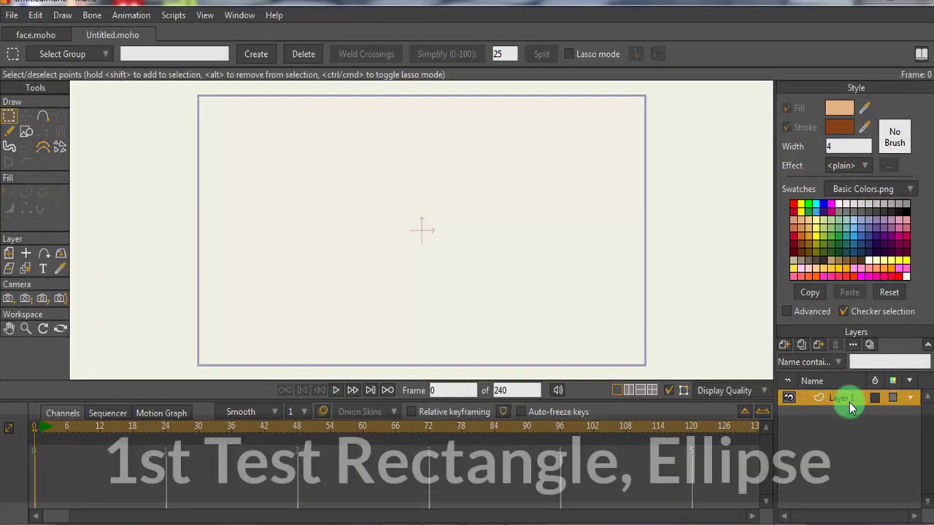
# Add a second vector layer above Layer 1, keeping the default name.
pyautogui.click(784, 344)
pyautogui.click(793, 364)
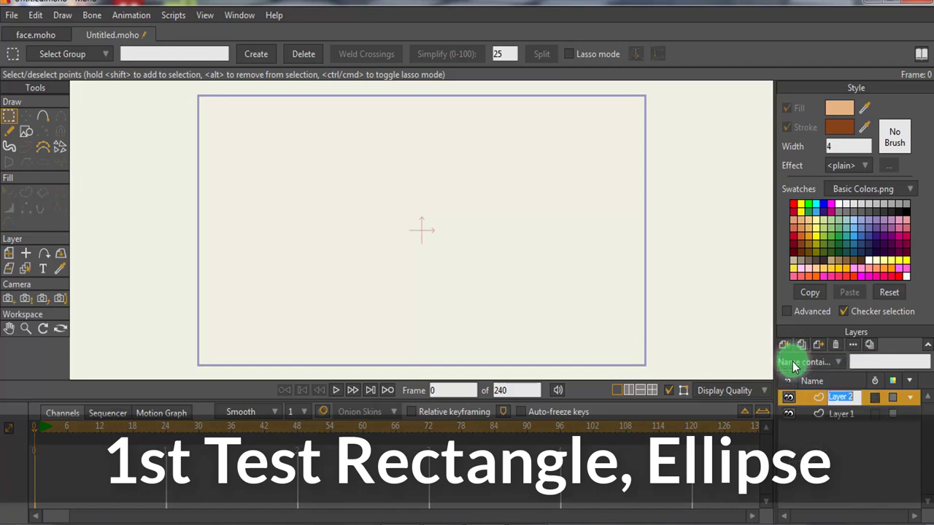
pyautogui.click(844, 458)
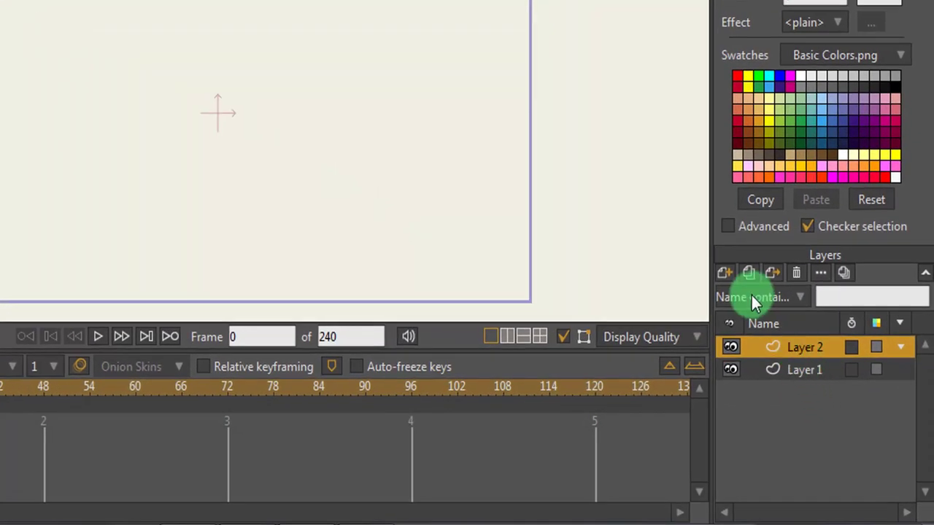
# Add two bone layers and nest Layer 2 inside the upper one and Layer 1 inside the lower one.
pyautogui.click(728, 276)
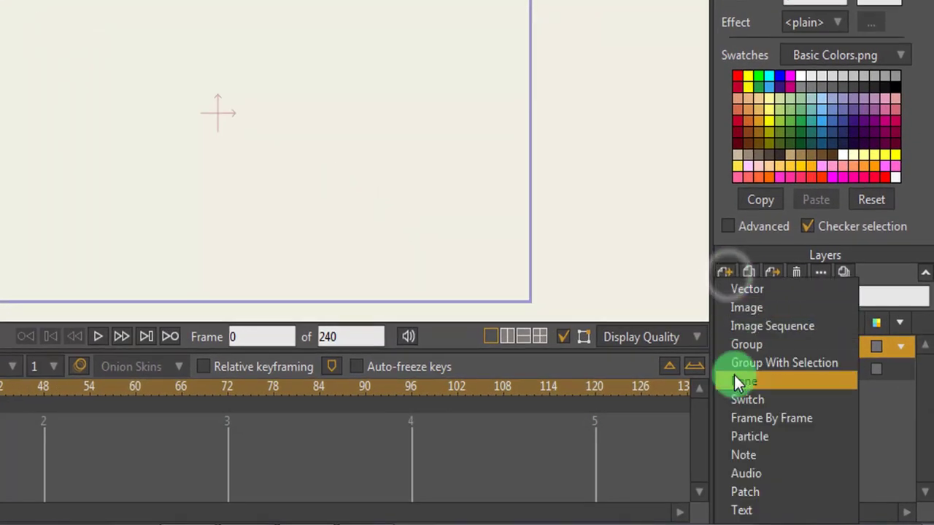
pyautogui.click(743, 380)
pyautogui.click(866, 436)
pyautogui.click(728, 272)
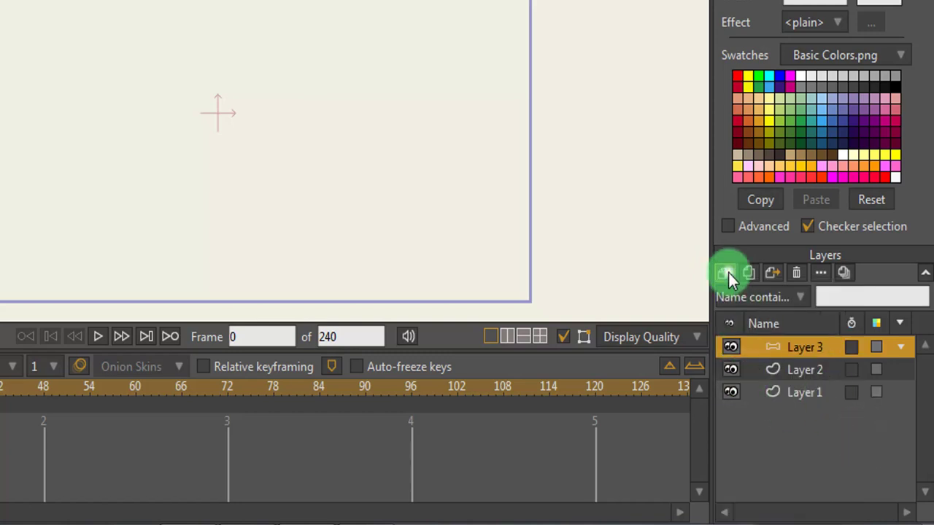
pyautogui.click(746, 383)
pyautogui.click(866, 445)
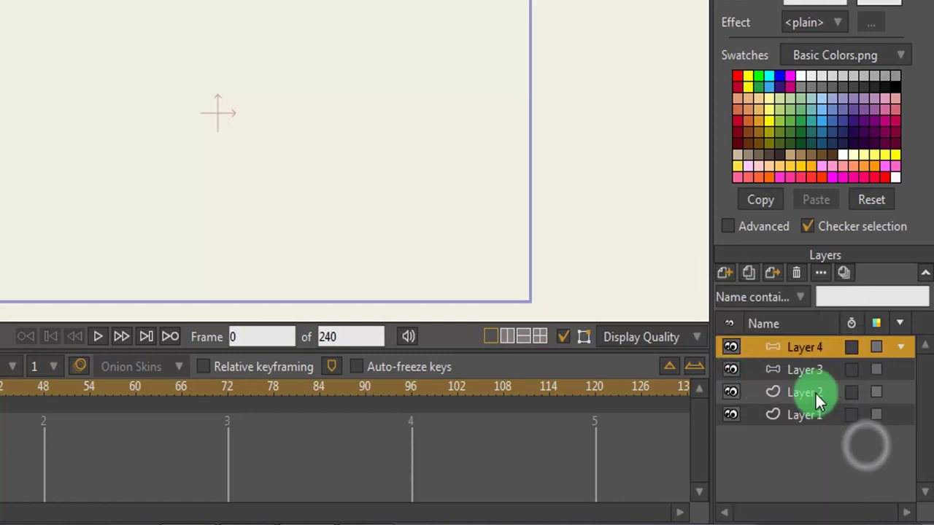
pyautogui.moveTo(812, 391); pyautogui.dragTo(798, 357)
pyautogui.click(817, 416)
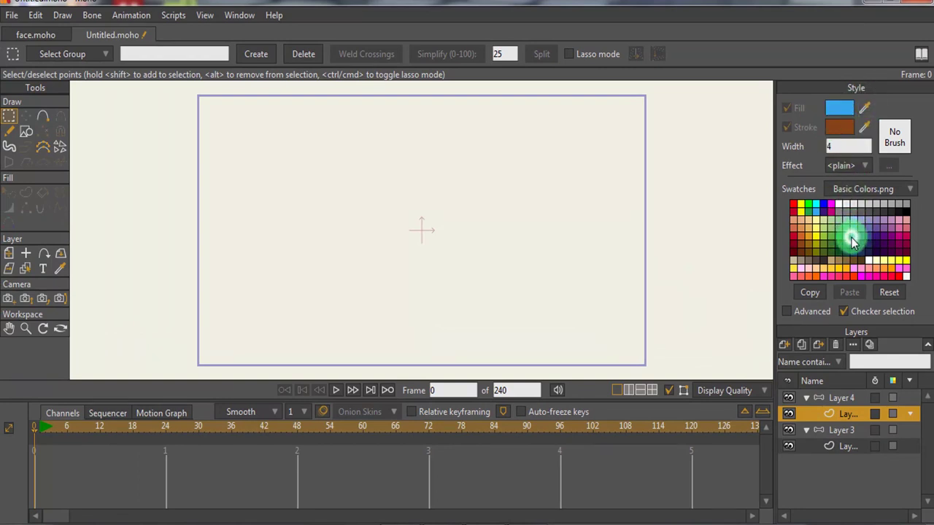
# Draw a blue square with a darker blue stroke in the left half of the frame, on the vector layer inside Layer 4.
pyautogui.moveTo(864, 128)
pyautogui.mouseDown()
pyautogui.moveTo(867, 236)
pyautogui.moveTo(854, 244)
pyautogui.mouseUp()
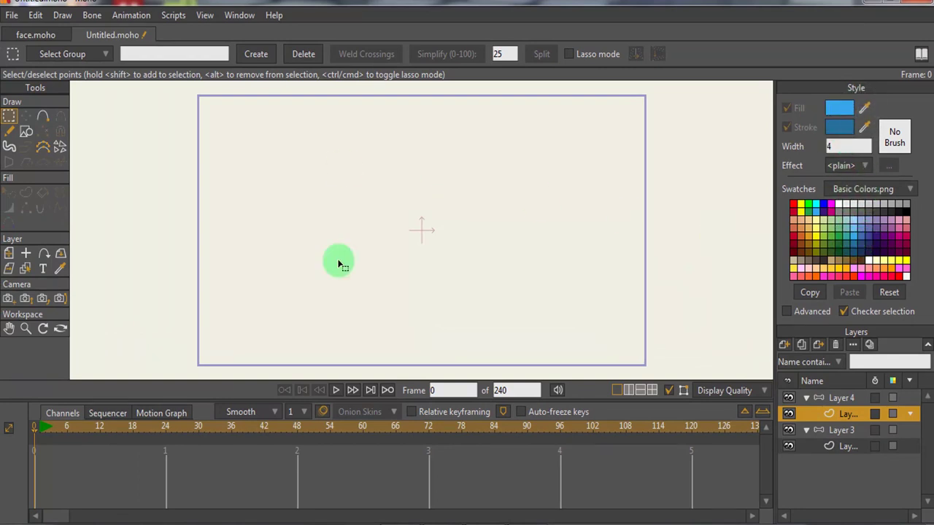
pyautogui.click(25, 132)
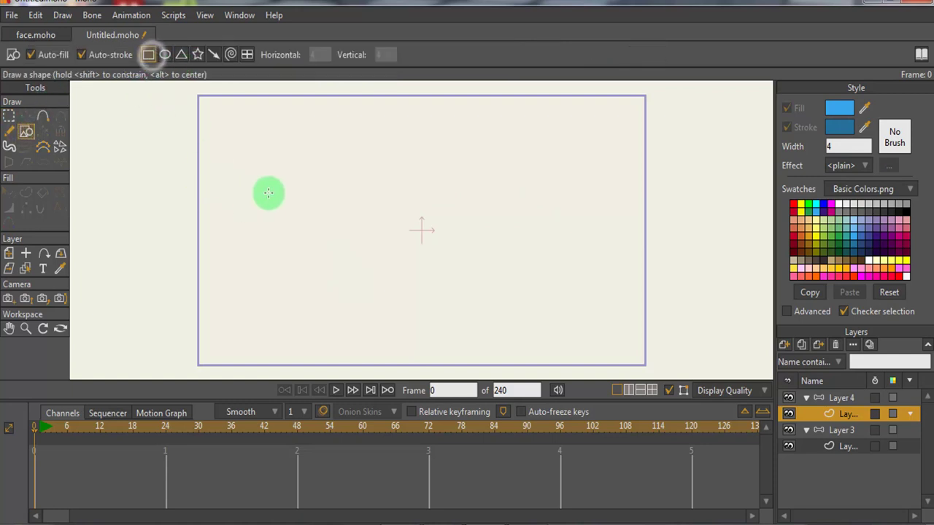
pyautogui.moveTo(260, 179)
pyautogui.mouseDown()
pyautogui.moveTo(311, 237)
pyautogui.moveTo(344, 252)
pyautogui.moveTo(348, 270)
pyautogui.mouseUp()
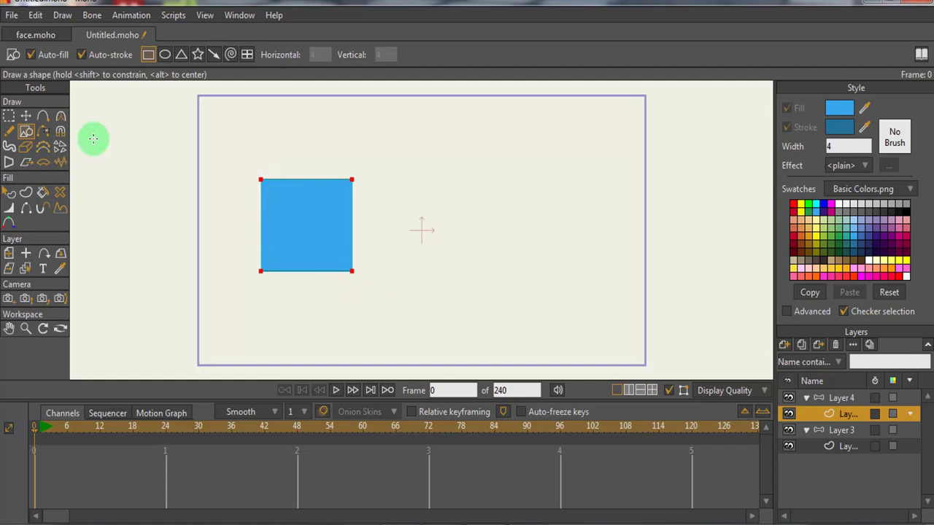
pyautogui.click(27, 118)
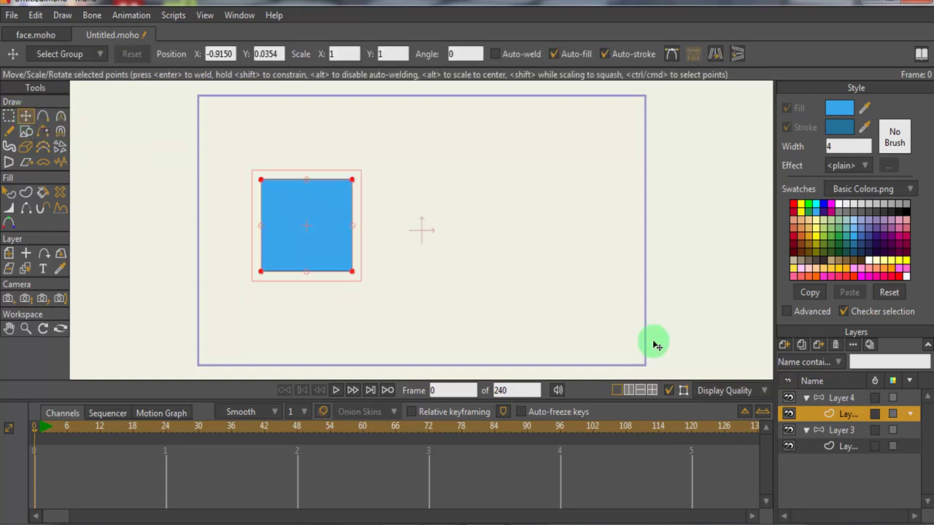
# On the vector layer inside Layer 3, draw a purple ellipse with a dark purple stroke in the right half and move it up level with the square.
pyautogui.click(847, 446)
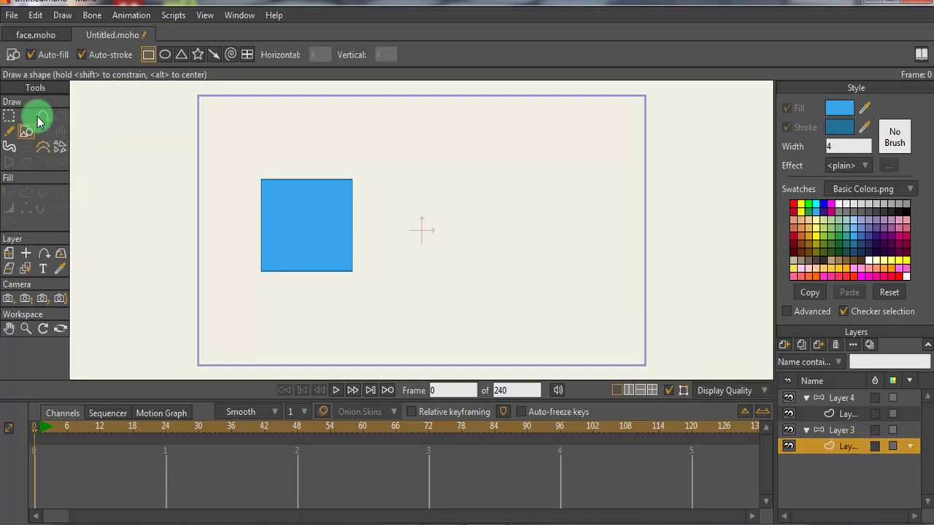
pyautogui.click(168, 55)
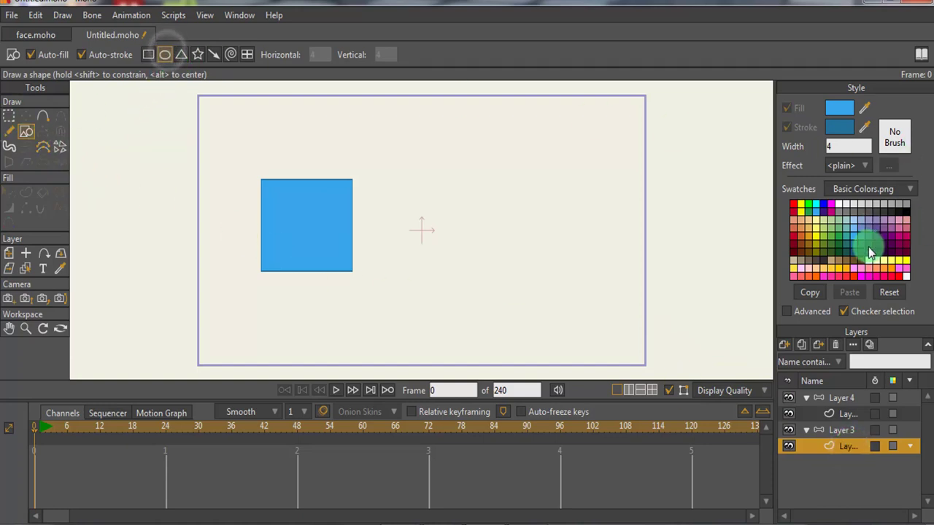
pyautogui.moveTo(872, 142); pyautogui.dragTo(888, 222)
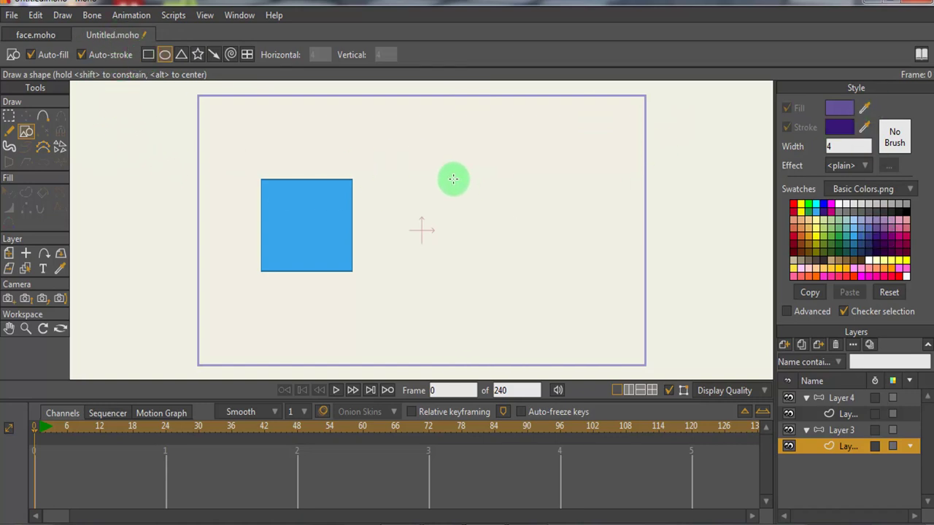
pyautogui.moveTo(453, 179); pyautogui.dragTo(544, 287)
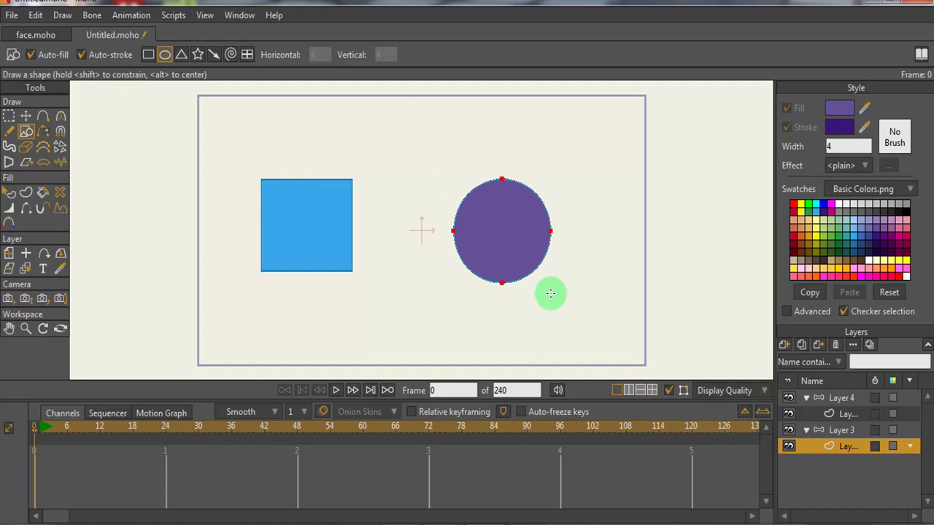
pyautogui.click(26, 116)
pyautogui.moveTo(527, 220); pyautogui.dragTo(533, 211)
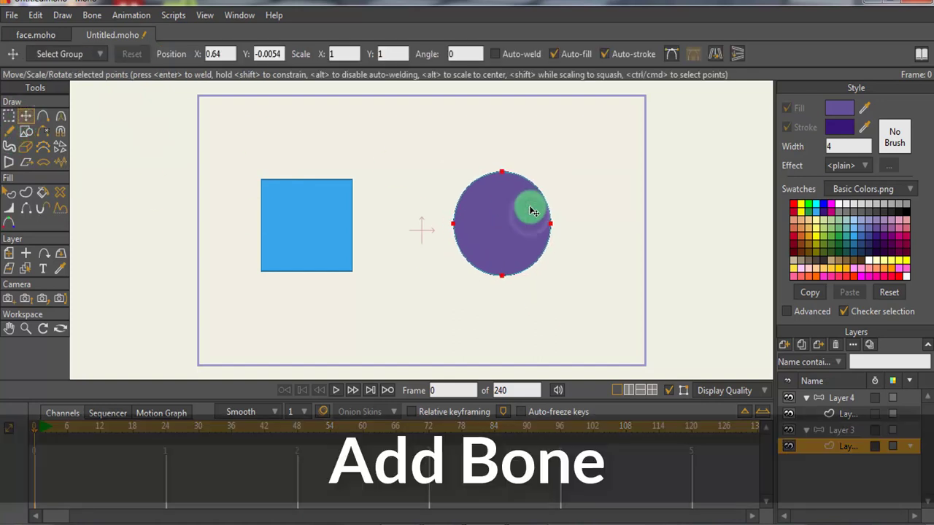
pyautogui.click(330, 228)
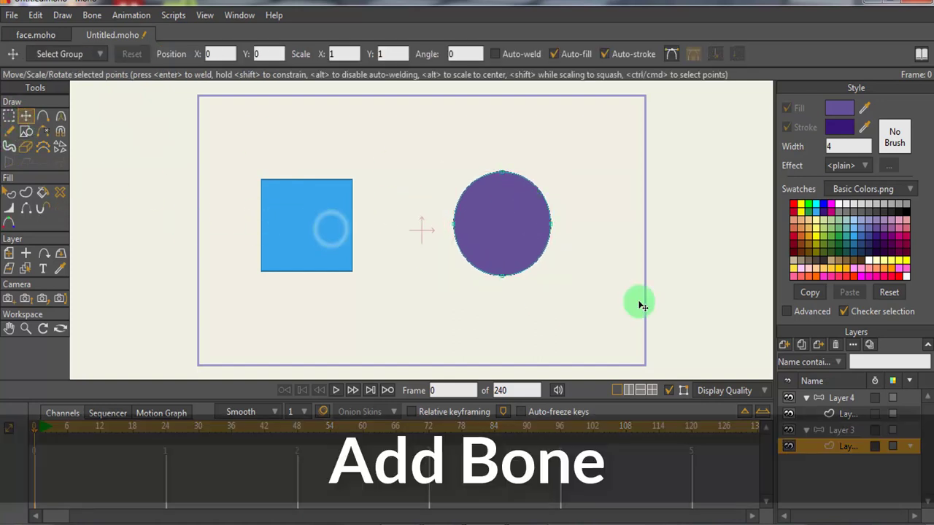
# Add two bones to Layer 4: a horizontal one along the square's bottom edge and a vertical one from the bottom edge to the top.
pyautogui.click(851, 414)
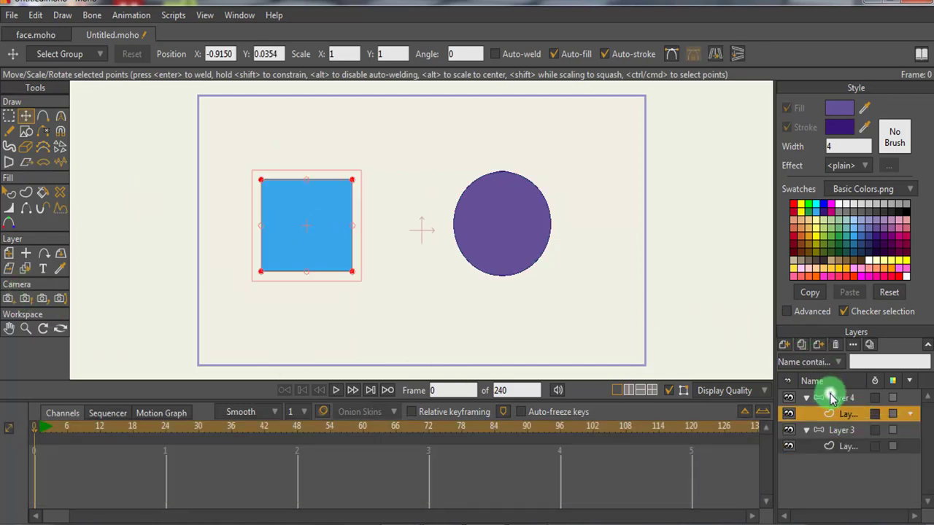
pyautogui.click(831, 398)
pyautogui.click(26, 116)
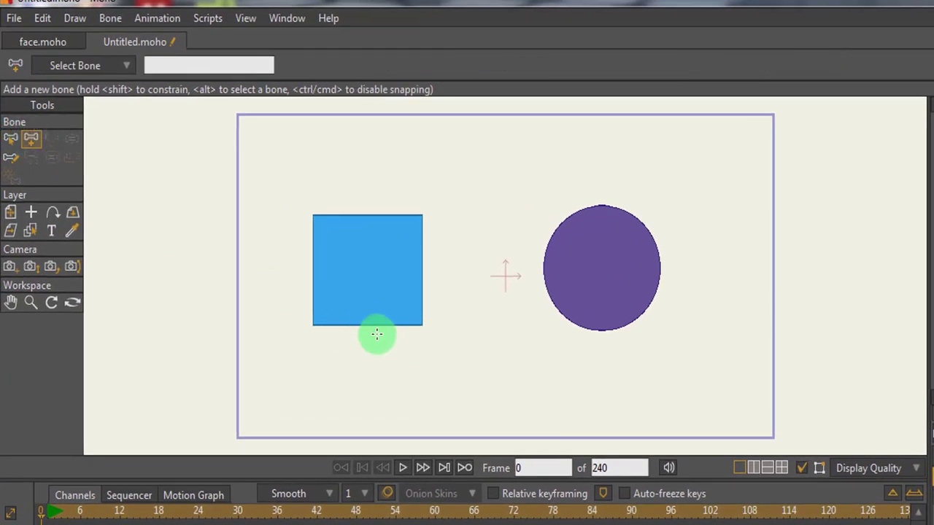
pyautogui.moveTo(361, 325); pyautogui.dragTo(445, 325)
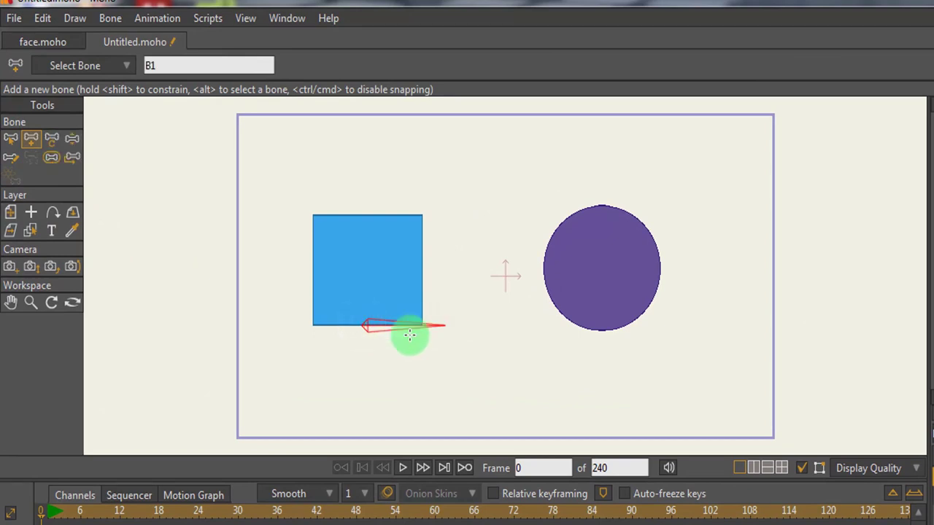
pyautogui.moveTo(363, 322); pyautogui.dragTo(363, 216)
# Reduce the bone strength of both of the square's bones to 0.
pyautogui.click(51, 156)
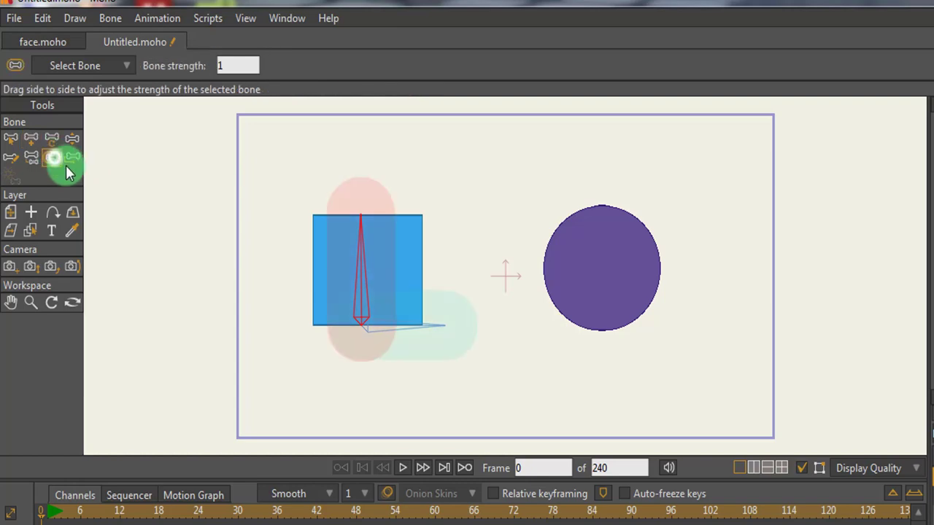
pyautogui.moveTo(442, 359); pyautogui.dragTo(265, 333)
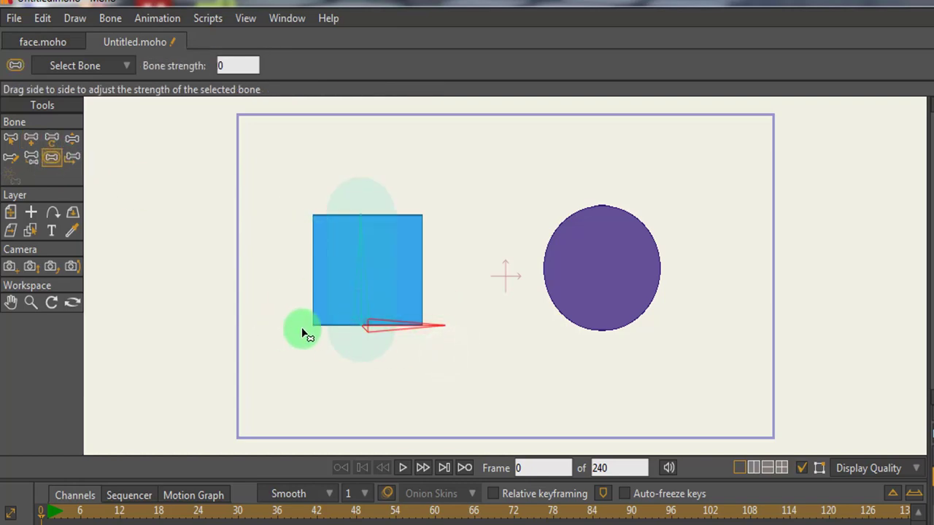
pyautogui.click(354, 328)
pyautogui.moveTo(354, 329); pyautogui.dragTo(229, 309)
pyautogui.click(369, 359)
pyautogui.click(11, 138)
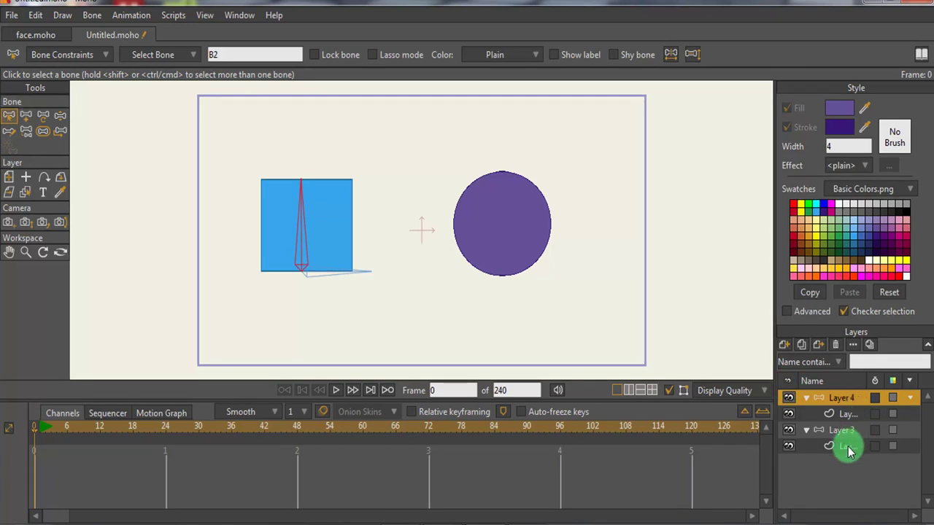
# Add two bones to Layer 3: a horizontal one starting at the ellipse's base and a vertical one from the base to its top.
pyautogui.click(843, 432)
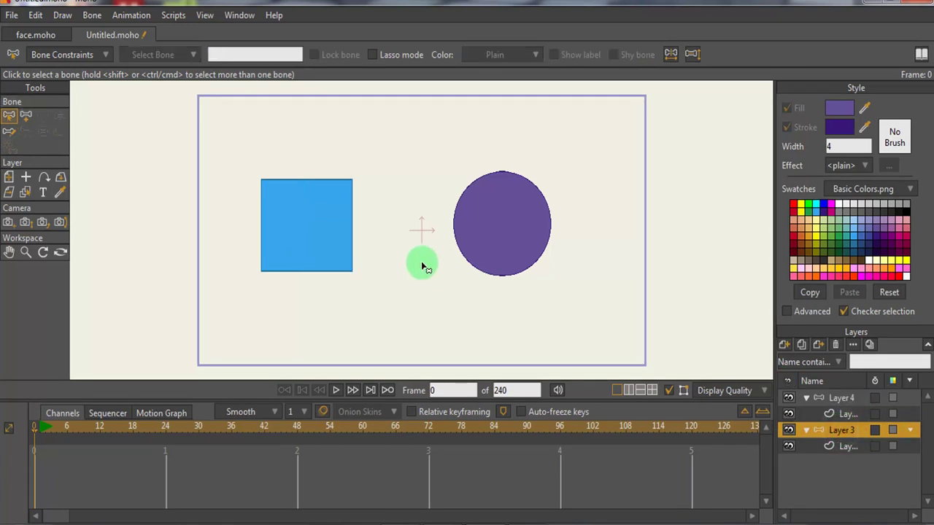
pyautogui.click(23, 119)
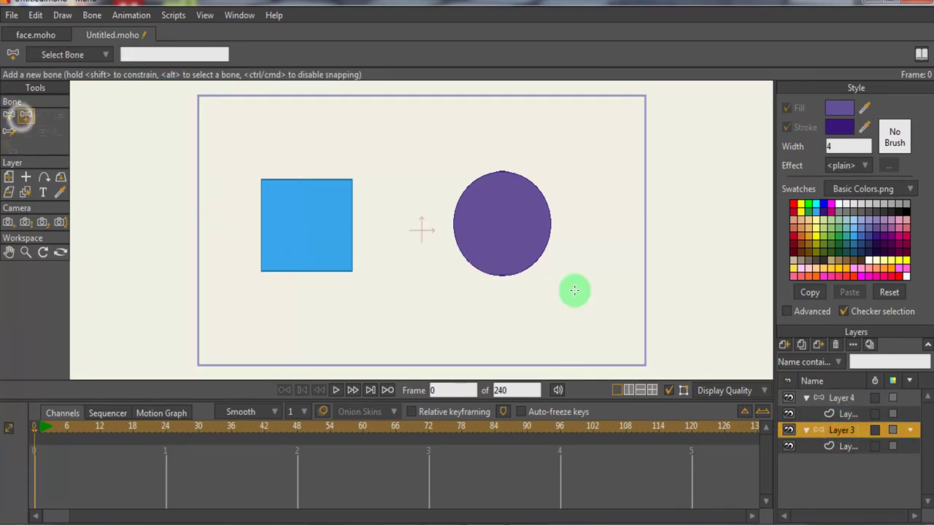
pyautogui.moveTo(500, 275); pyautogui.dragTo(581, 276)
pyautogui.moveTo(503, 275); pyautogui.dragTo(502, 172)
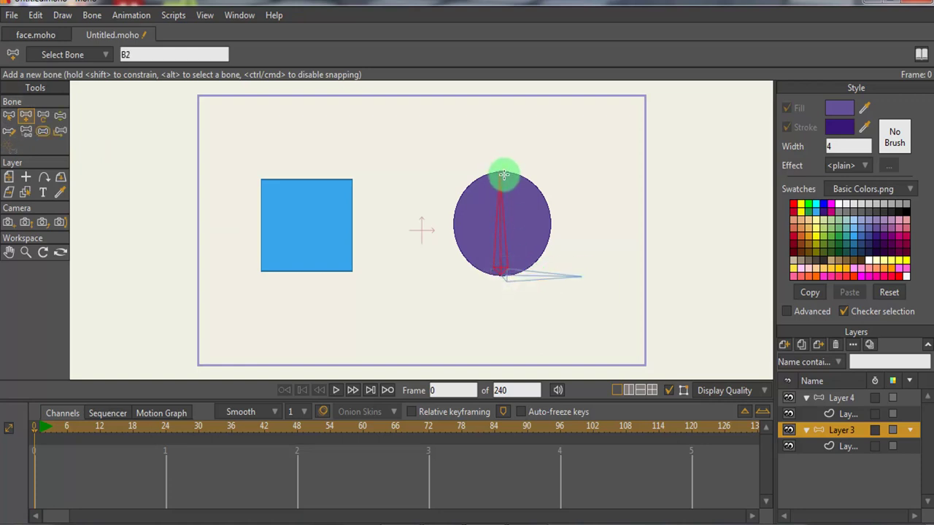
# Reduce the bone strength of both of the ellipse's bones to 0.
pyautogui.click(44, 131)
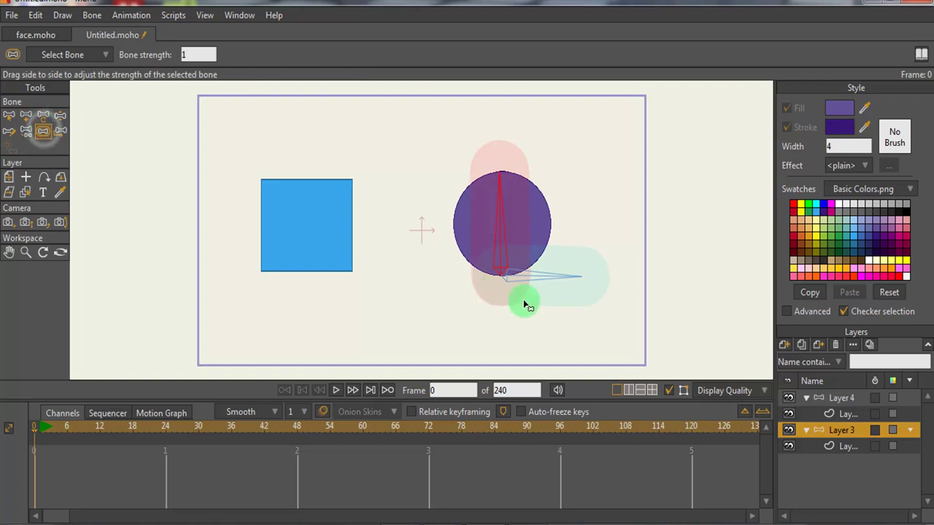
pyautogui.moveTo(584, 293); pyautogui.dragTo(380, 260)
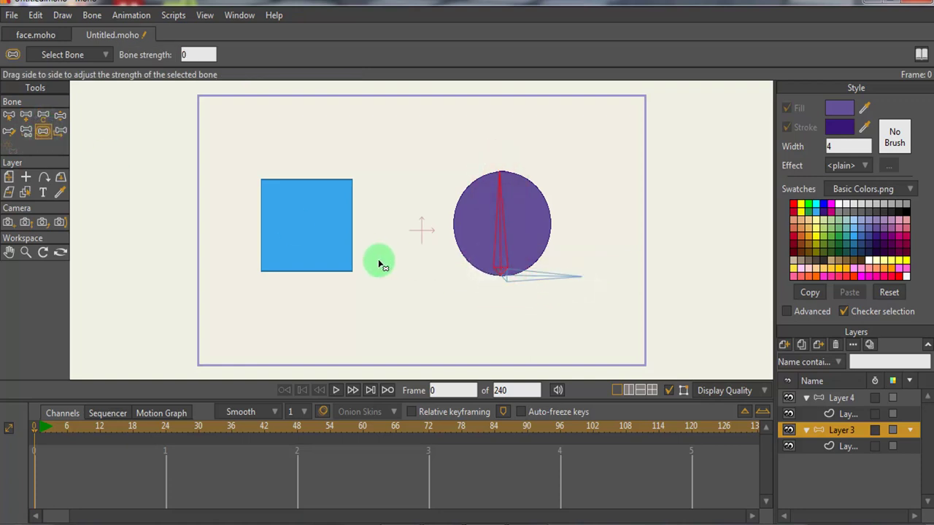
pyautogui.click(10, 116)
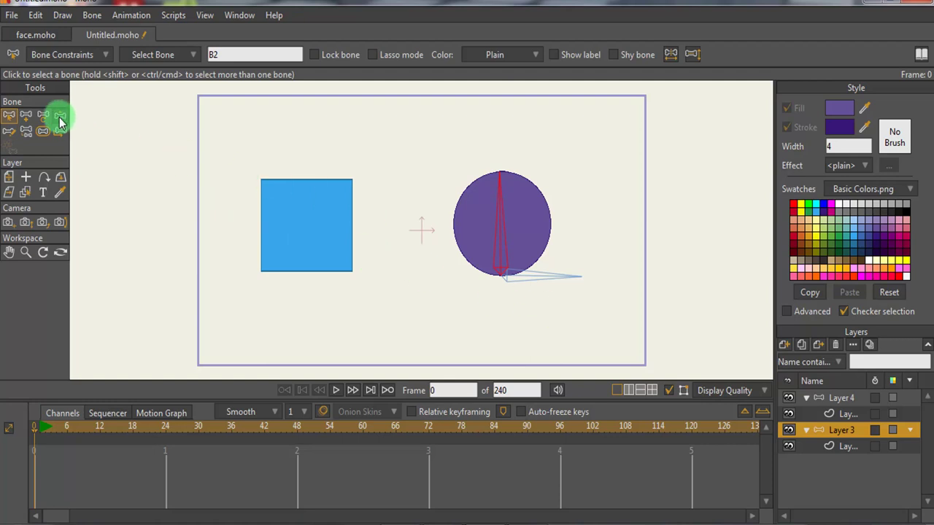
# Bind the ellipse's layer and the square's layer each to the vertical bone of its own bone layer.
pyautogui.click(846, 446)
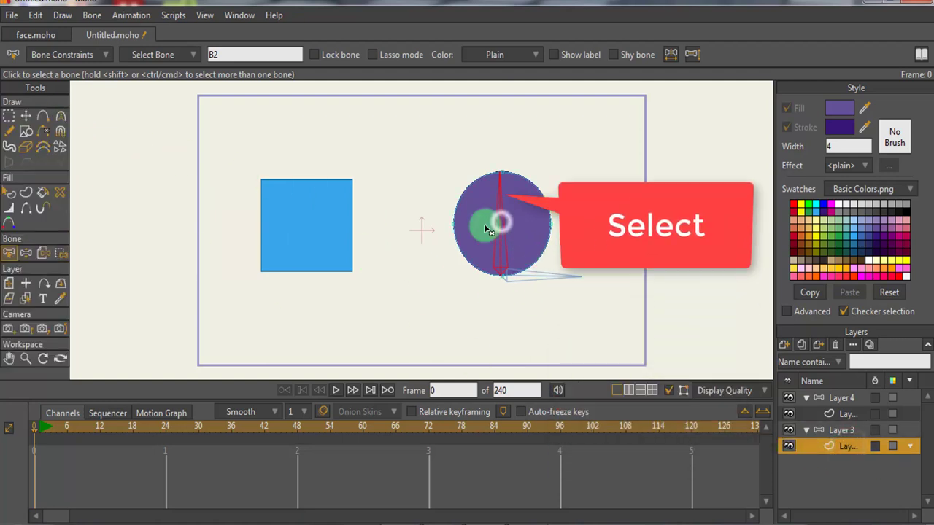
pyautogui.click(43, 252)
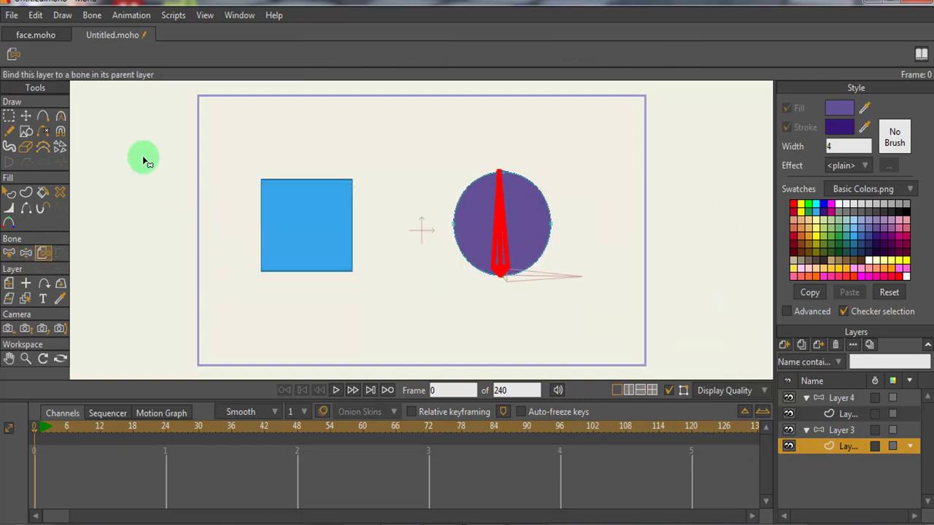
pyautogui.click(848, 414)
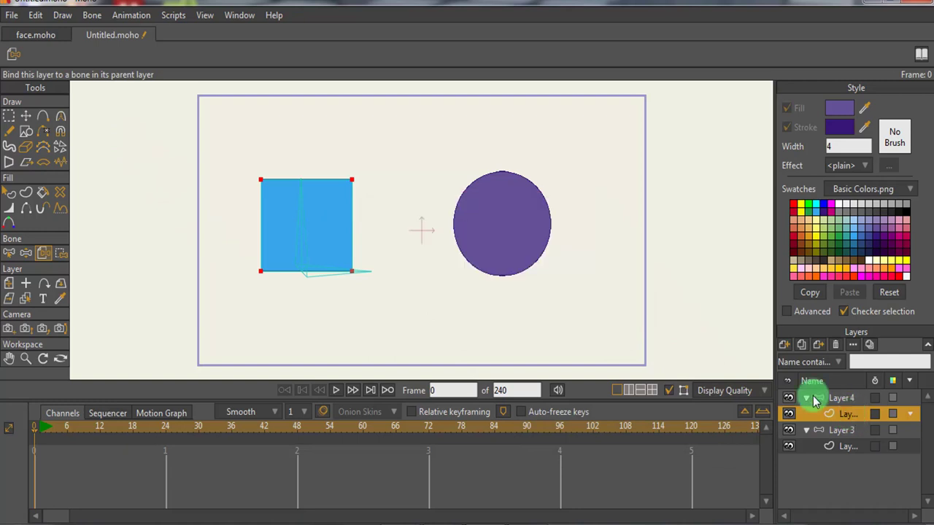
pyautogui.click(304, 247)
pyautogui.click(42, 114)
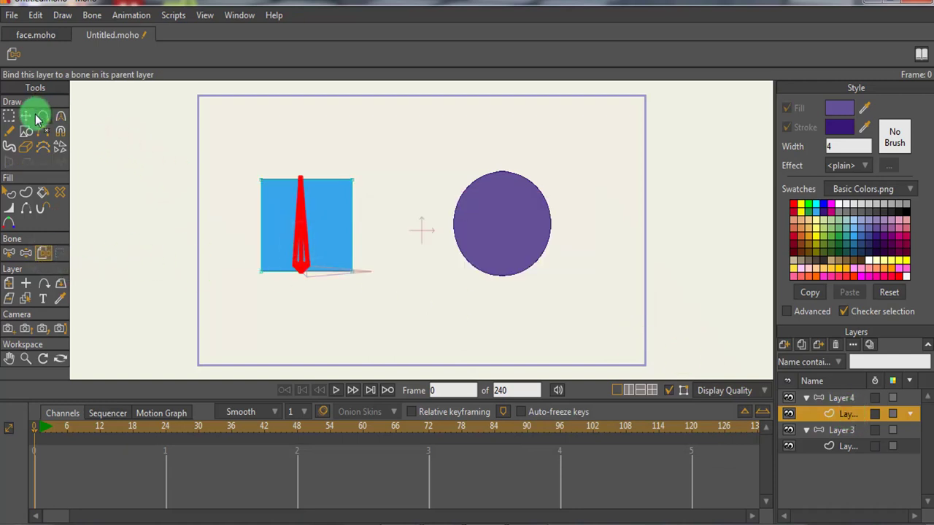
# Test the rig at frame 0 by manipulating the vertical bones of the square and the ellipse.
pyautogui.click(839, 398)
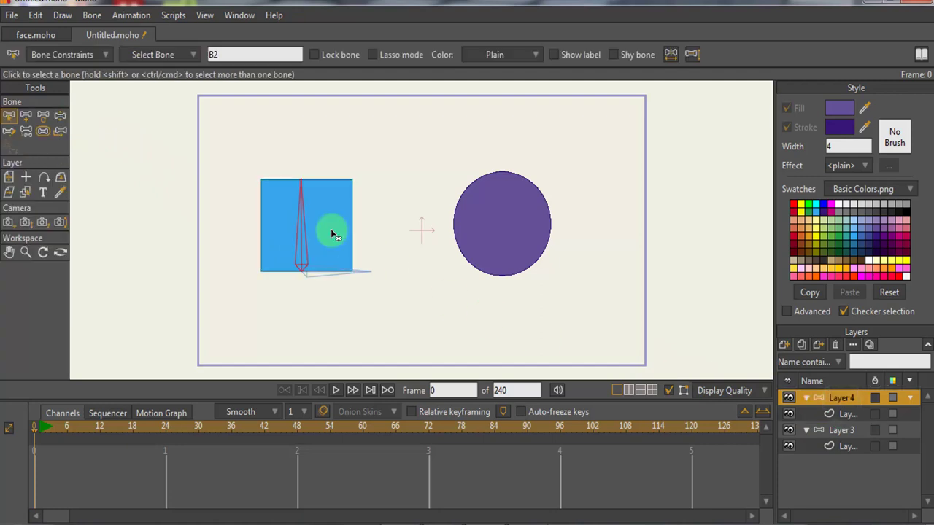
pyautogui.click(60, 115)
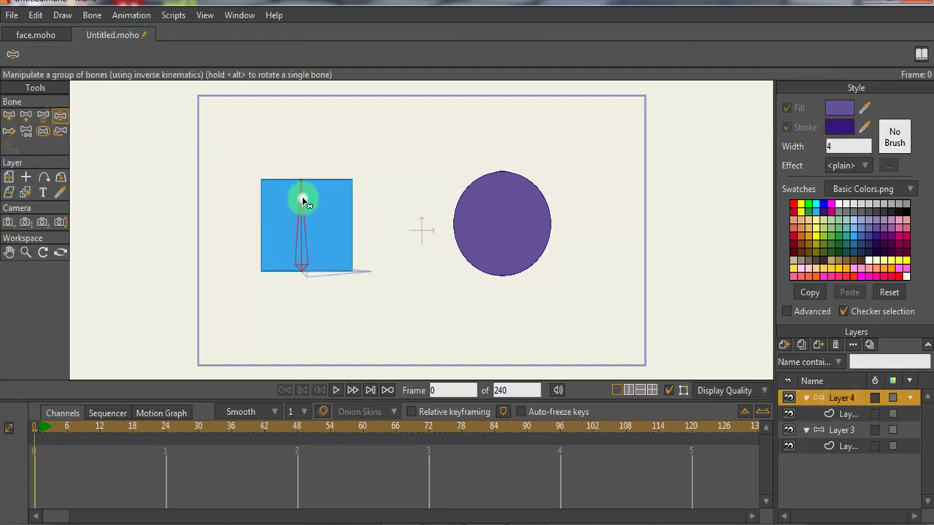
pyautogui.moveTo(305, 202); pyautogui.dragTo(310, 183)
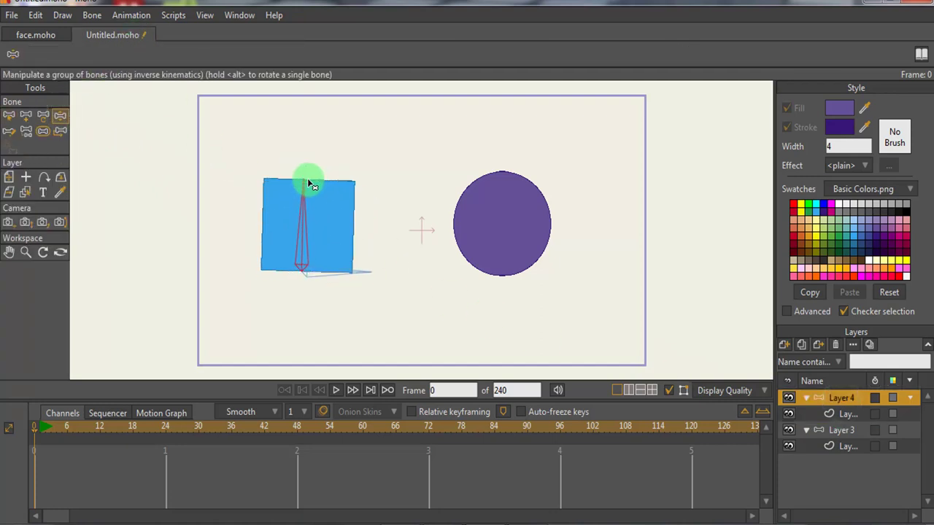
pyautogui.click(840, 430)
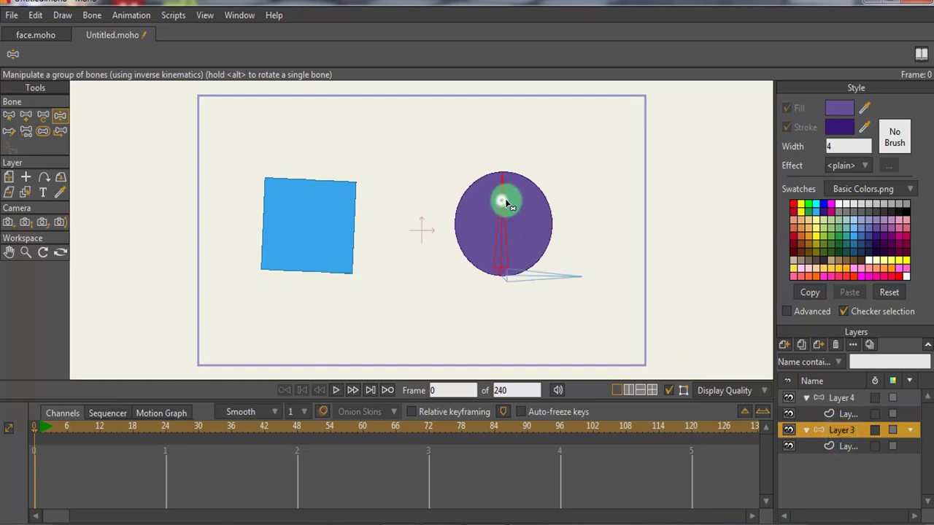
pyautogui.moveTo(508, 205)
pyautogui.mouseDown()
pyautogui.moveTo(504, 194)
pyautogui.moveTo(511, 199)
pyautogui.mouseUp()
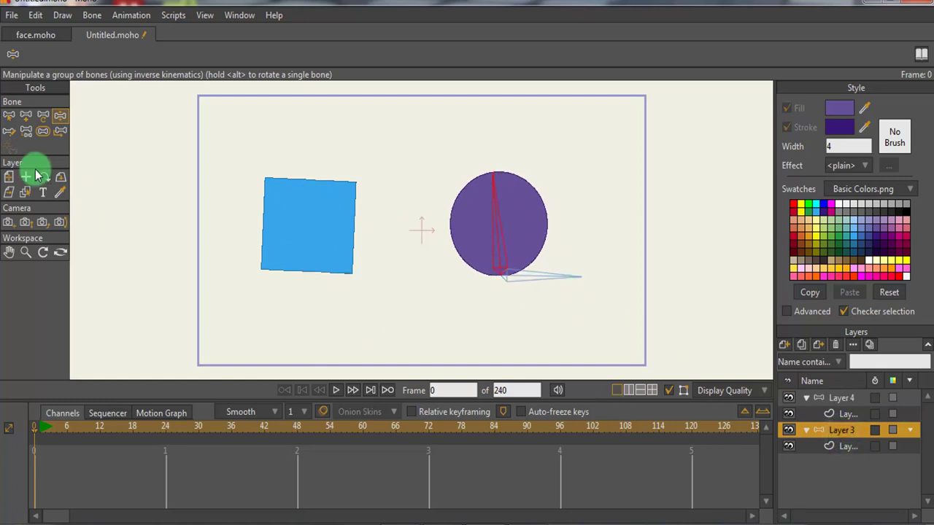
# Enable squash and stretch scaling at 1 for the vertical bones of the ellipse and the square.
pyautogui.click(8, 115)
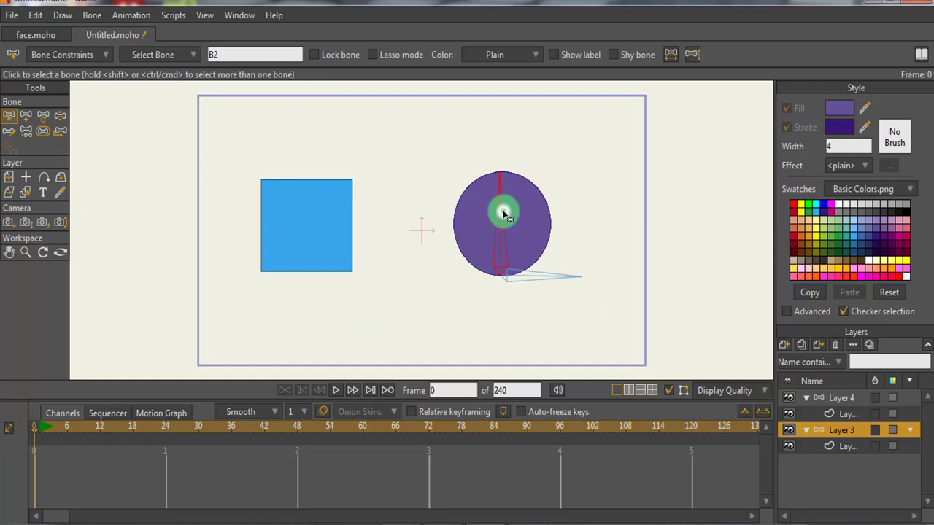
pyautogui.click(82, 54)
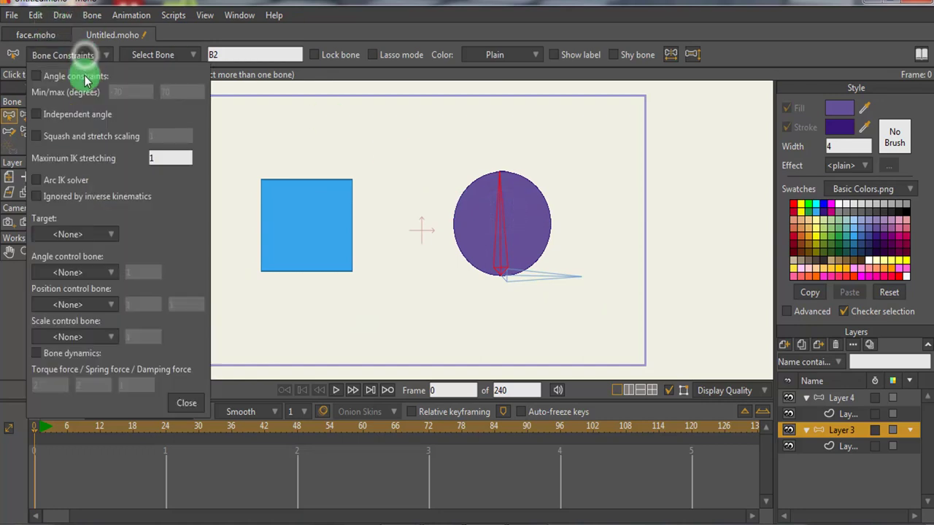
pyautogui.click(36, 137)
pyautogui.click(186, 403)
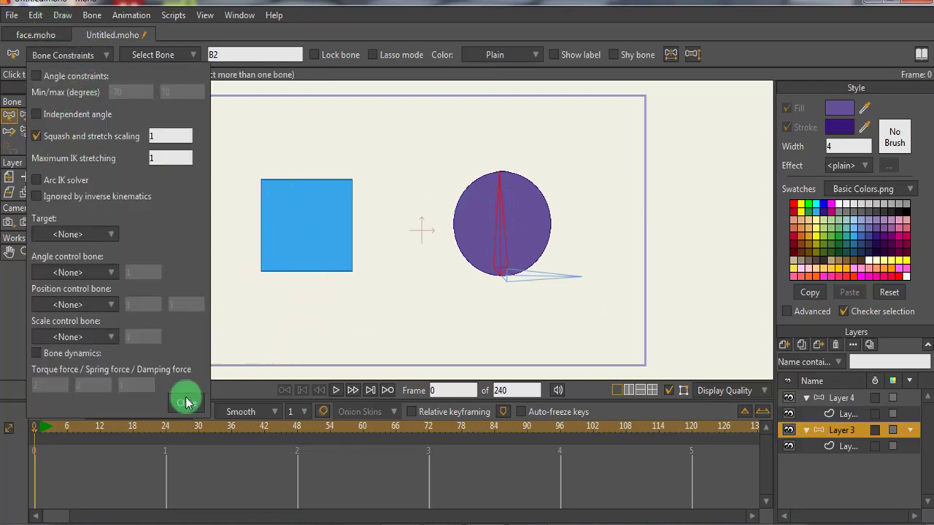
pyautogui.click(857, 402)
pyautogui.click(81, 54)
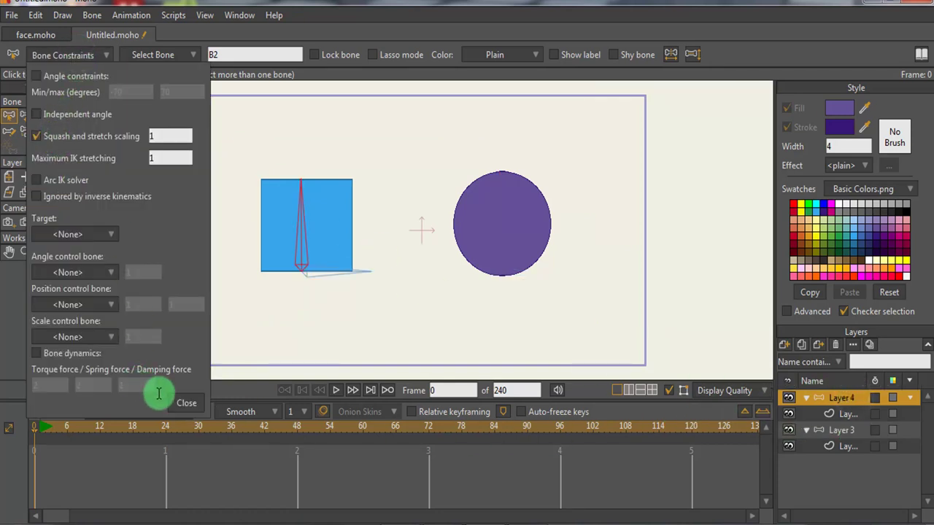
pyautogui.click(186, 403)
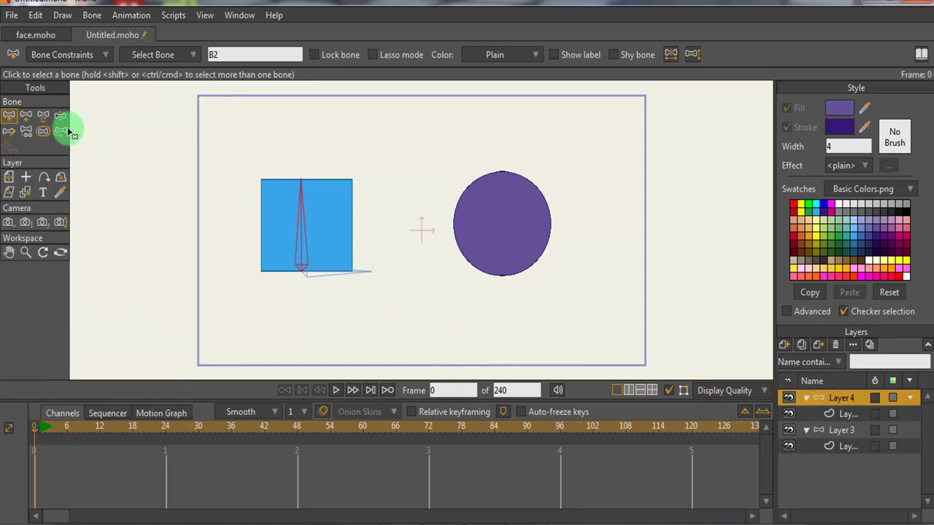
# At frame 12, stretch the square's vertical bone upward to a scale of about 1.48.
pyautogui.moveTo(34, 435); pyautogui.dragTo(100, 448)
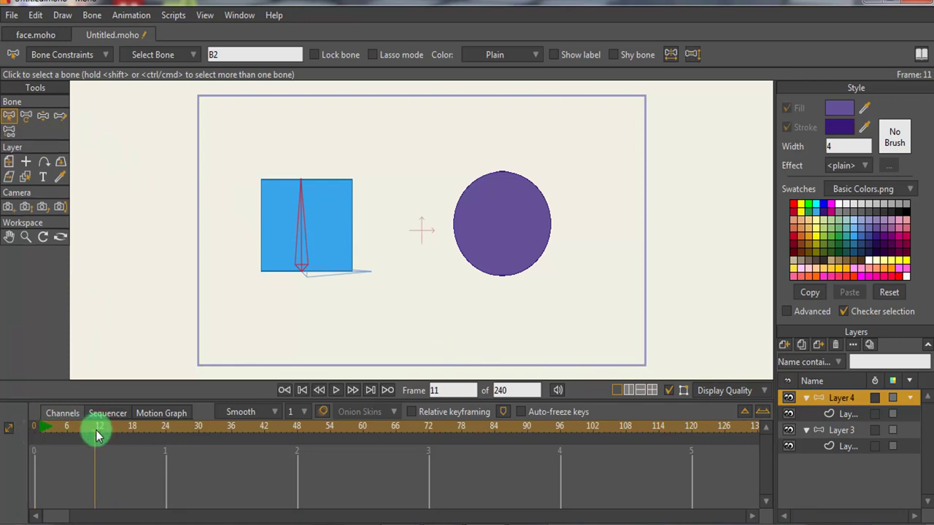
pyautogui.click(27, 115)
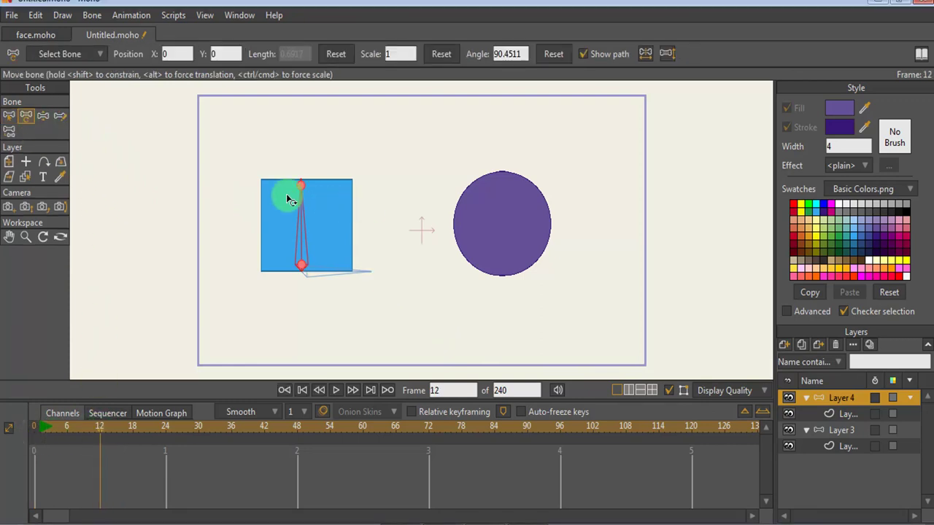
pyautogui.click(301, 195)
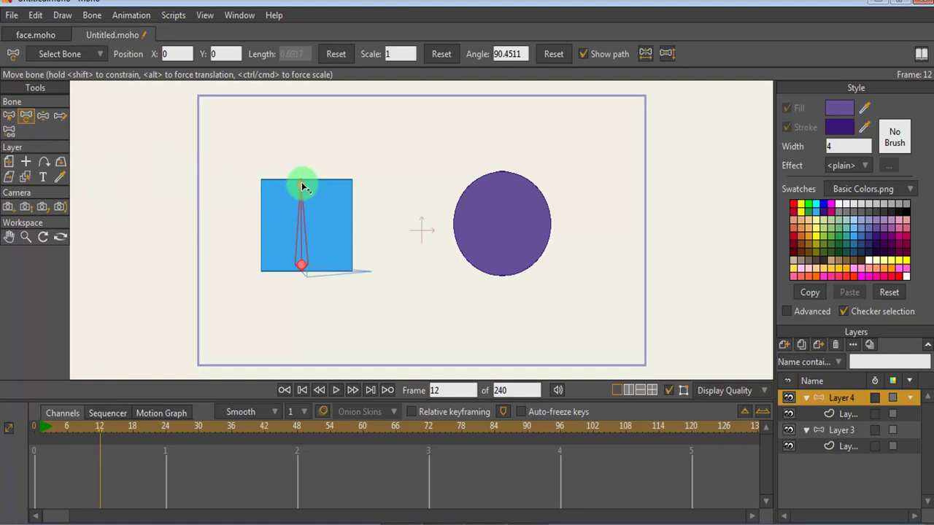
pyautogui.moveTo(305, 188); pyautogui.dragTo(333, 209)
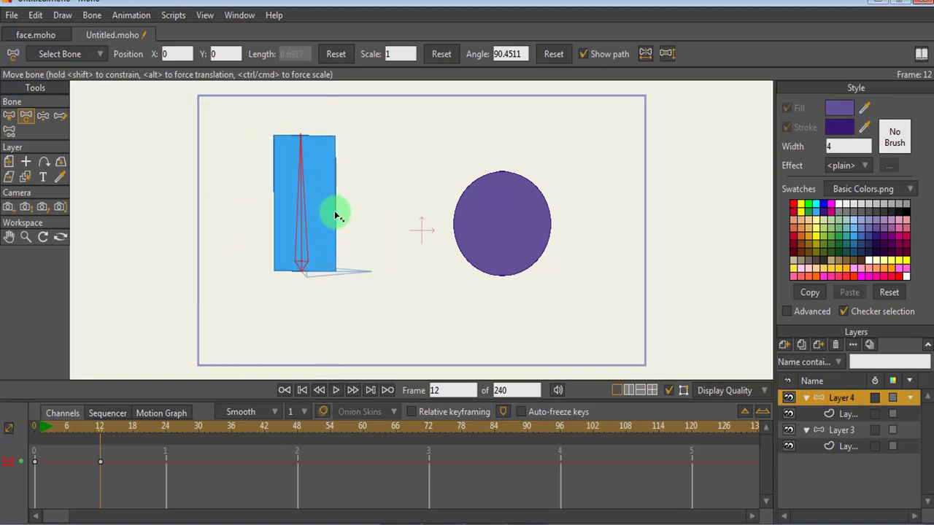
# At frame 6, squash the square's vertical bone down to about half the square's original height.
pyautogui.moveTo(102, 437); pyautogui.dragTo(66, 431)
pyautogui.click(308, 170)
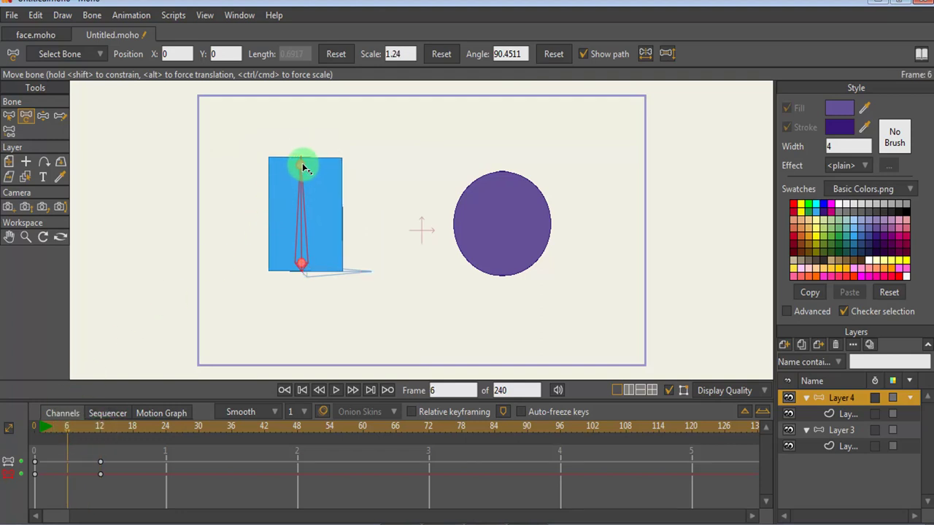
pyautogui.moveTo(305, 167); pyautogui.dragTo(179, 261)
# Copy the square rig's frame 0 keyframes to frame 24.
pyautogui.click(68, 424)
pyautogui.moveTo(68, 431); pyautogui.dragTo(162, 447)
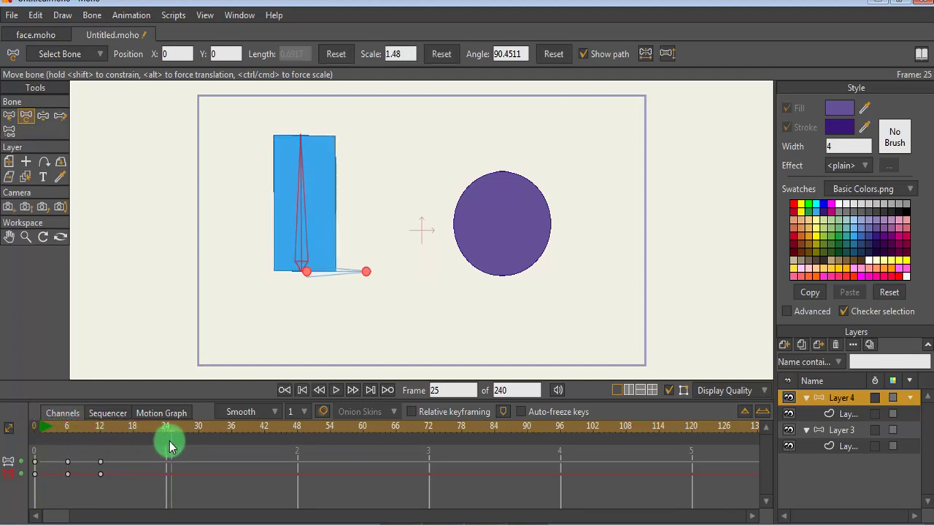
pyautogui.click(44, 486)
pyautogui.click(33, 463)
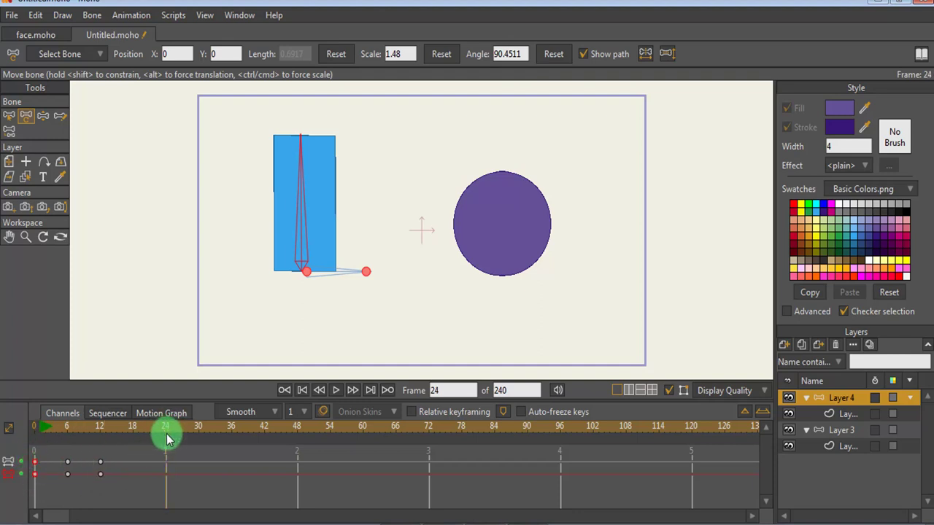
pyautogui.hotkey('ctrl', 'v')
# At frame 18, squash the square's vertical bone to a scale of about 0.48.
pyautogui.moveTo(164, 435); pyautogui.dragTo(134, 432)
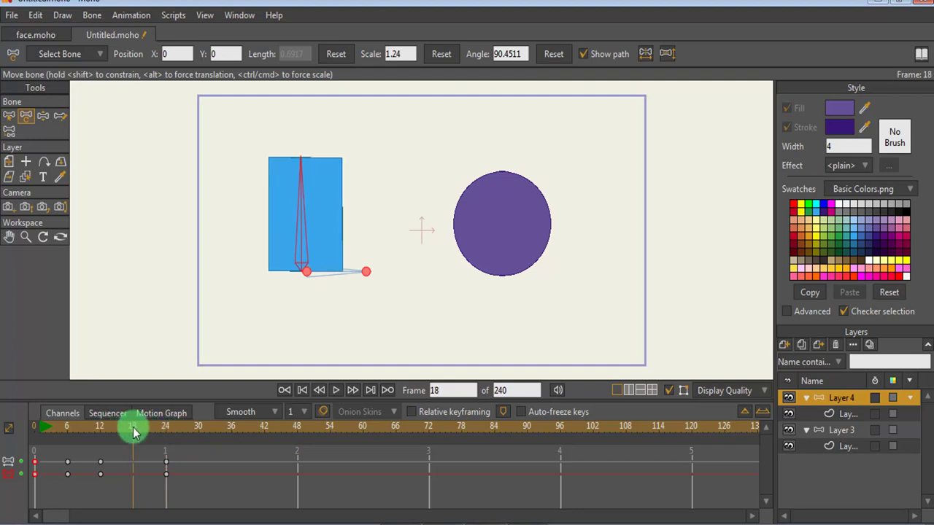
pyautogui.click(321, 173)
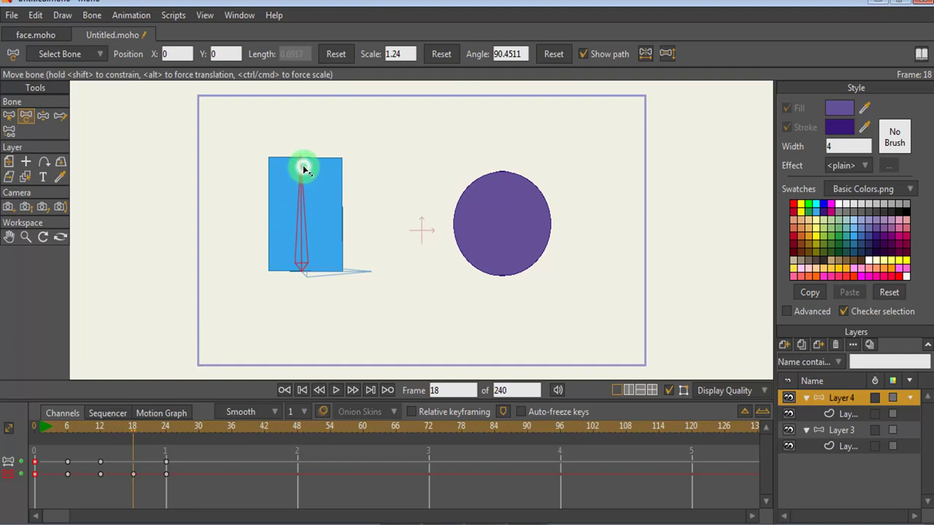
pyautogui.moveTo(306, 169); pyautogui.dragTo(205, 144)
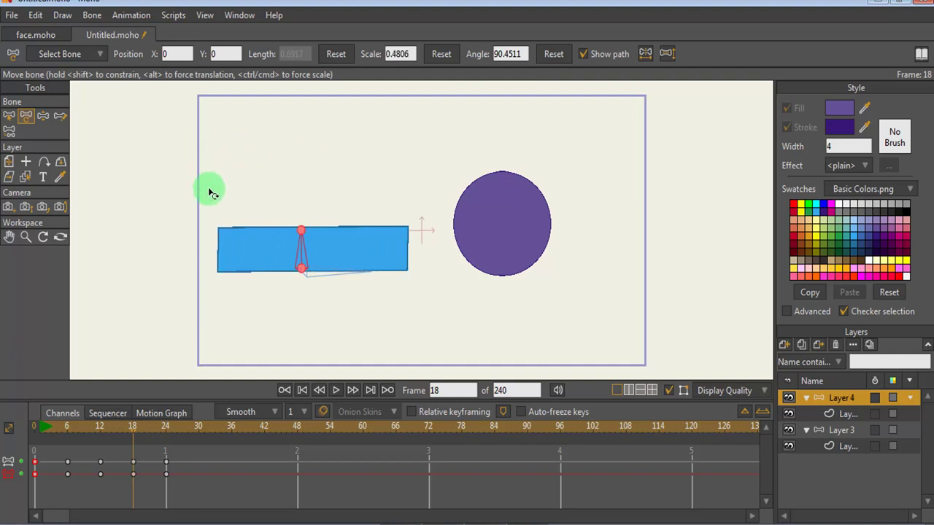
# Play the animation from frame 0 to review the square's squash and stretch motion.
pyautogui.moveTo(144, 437); pyautogui.dragTo(17, 429)
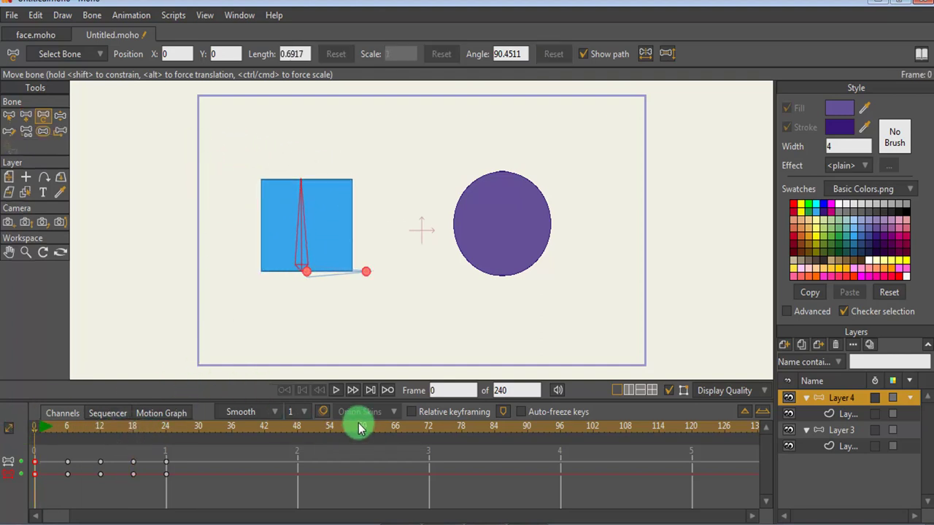
pyautogui.click(333, 390)
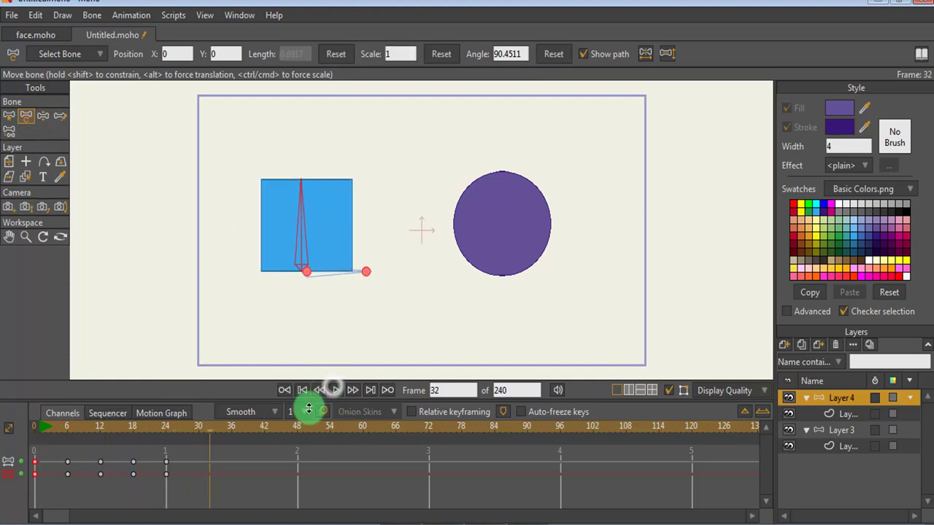
pyautogui.click(212, 438)
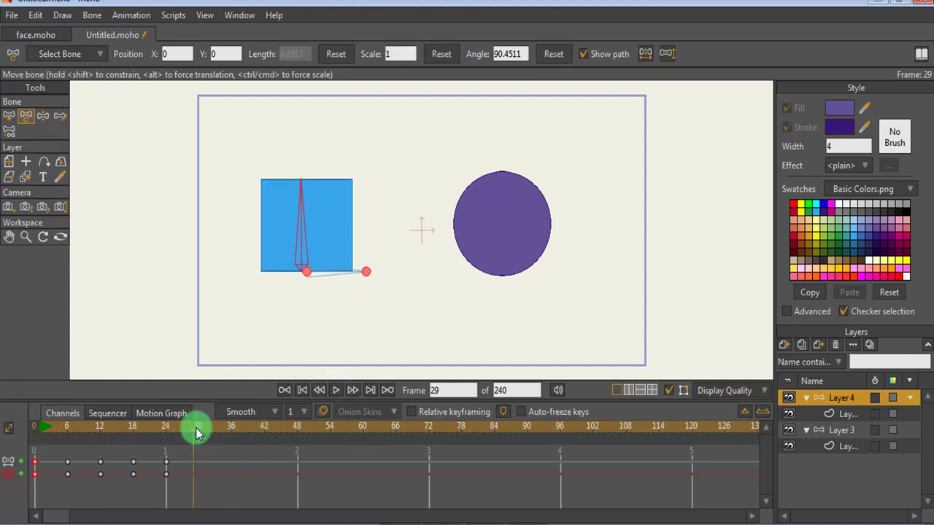
# Scale the ellipse's vertical bone in Layer 3 to about 1.56 at frame 12 and about 0.54 at frame 6.
pyautogui.moveTo(197, 432); pyautogui.dragTo(100, 427)
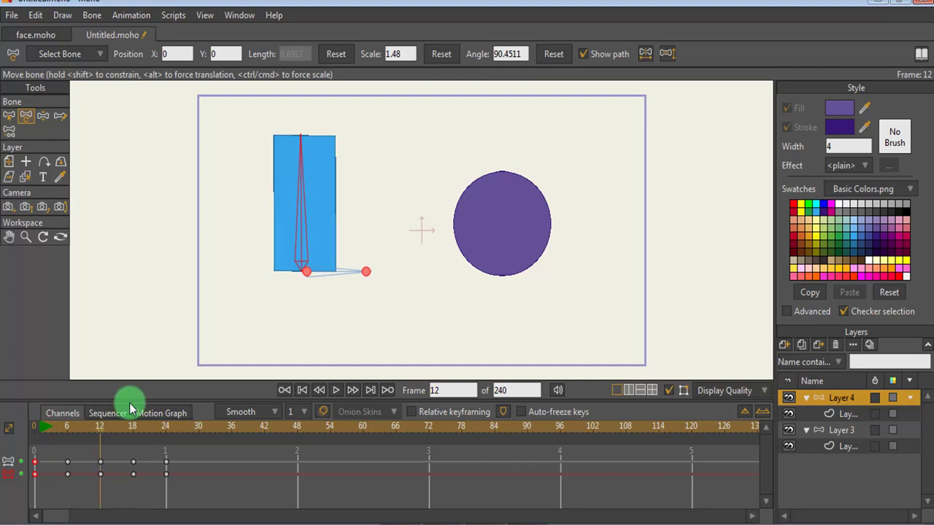
pyautogui.click(841, 430)
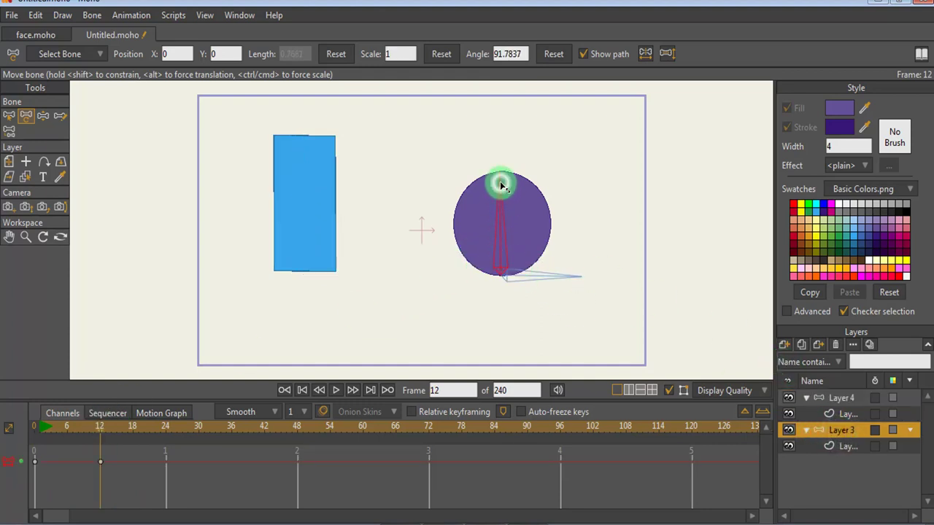
pyautogui.moveTo(495, 182); pyautogui.dragTo(538, 217)
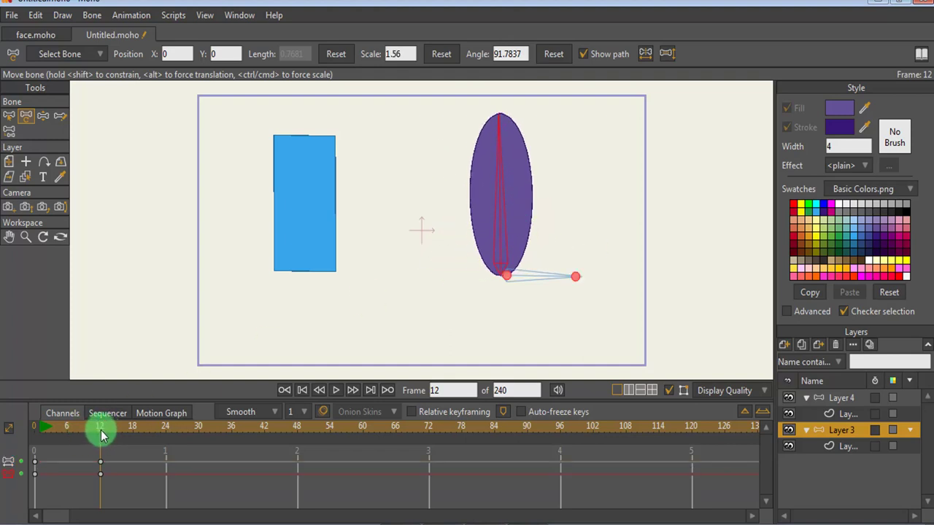
pyautogui.moveTo(102, 435); pyautogui.dragTo(67, 431)
pyautogui.moveTo(503, 153); pyautogui.dragTo(409, 119)
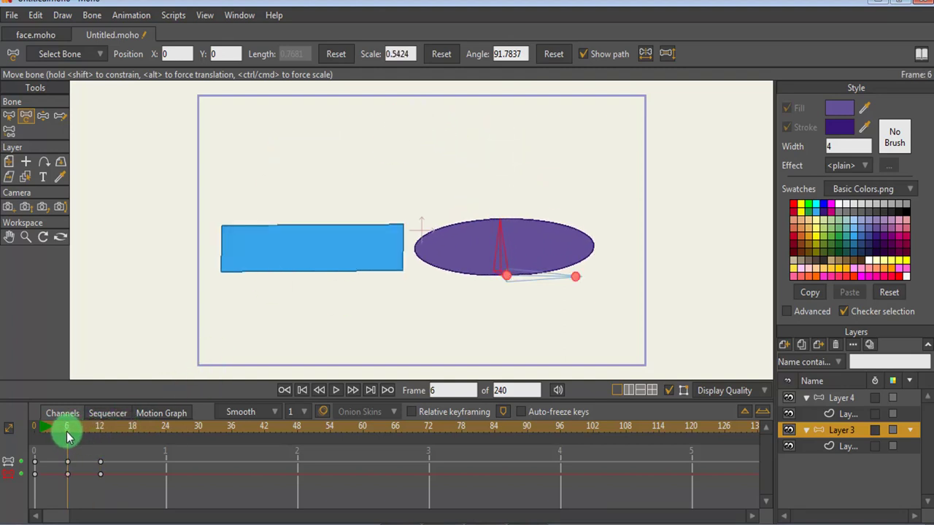
# Copy the ellipse rig's frame 0 keyframes to frame 24.
pyautogui.moveTo(66, 435); pyautogui.dragTo(165, 429)
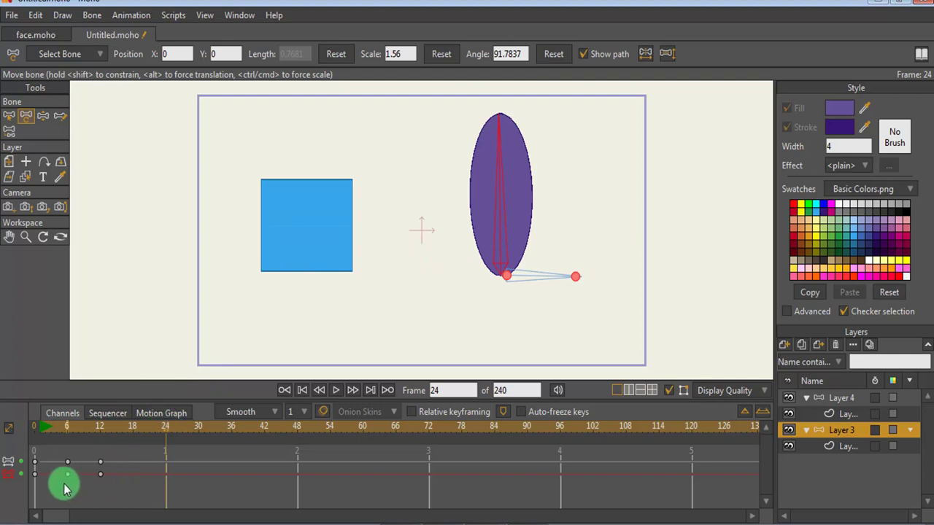
pyautogui.moveTo(63, 484); pyautogui.dragTo(23, 443)
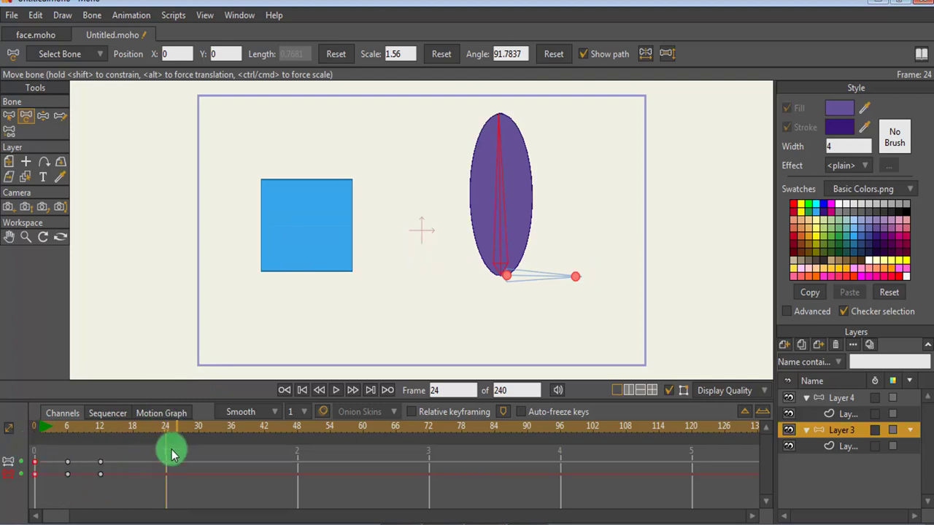
pyautogui.hotkey('ctrl', 'v')
# At frame 18, squash the ellipse's vertical bone to about 60% of the ellipse's original height.
pyautogui.moveTo(166, 436); pyautogui.dragTo(132, 431)
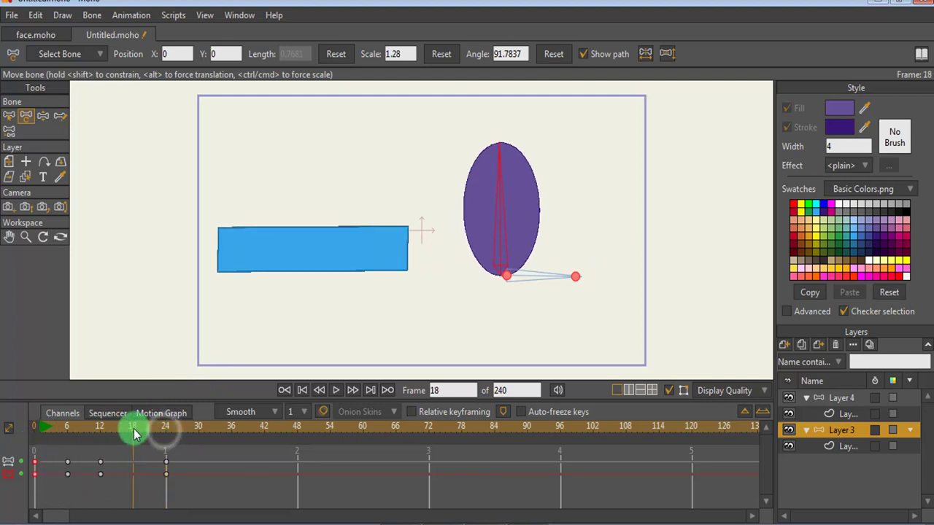
pyautogui.click(502, 150)
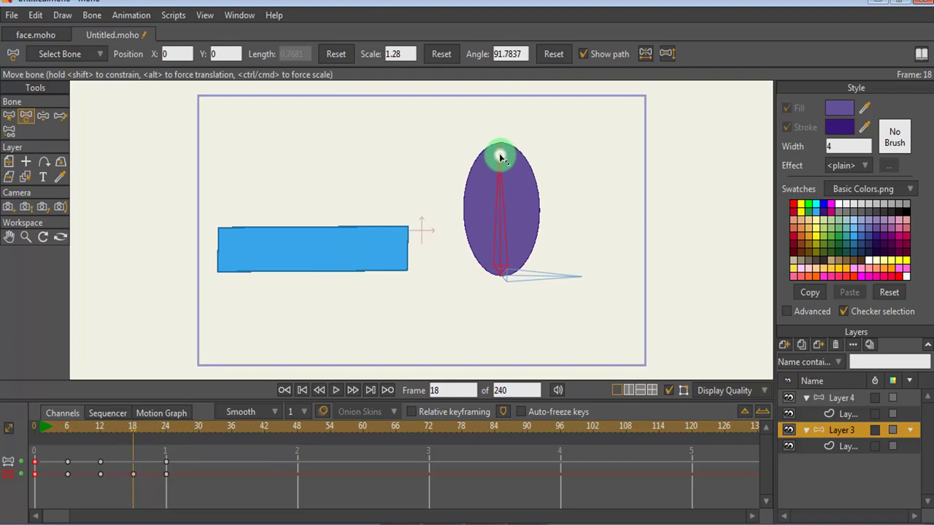
pyautogui.moveTo(500, 157); pyautogui.dragTo(396, 153)
pyautogui.moveTo(412, 160); pyautogui.dragTo(423, 160)
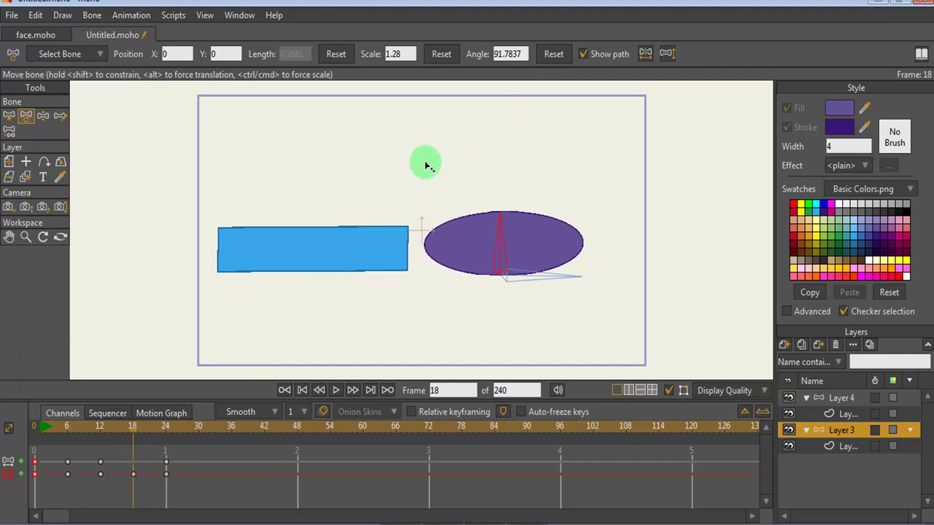
# Play the animation from frame 0 to review the square and the ellipse moving together.
pyautogui.moveTo(133, 433); pyautogui.dragTo(35, 436)
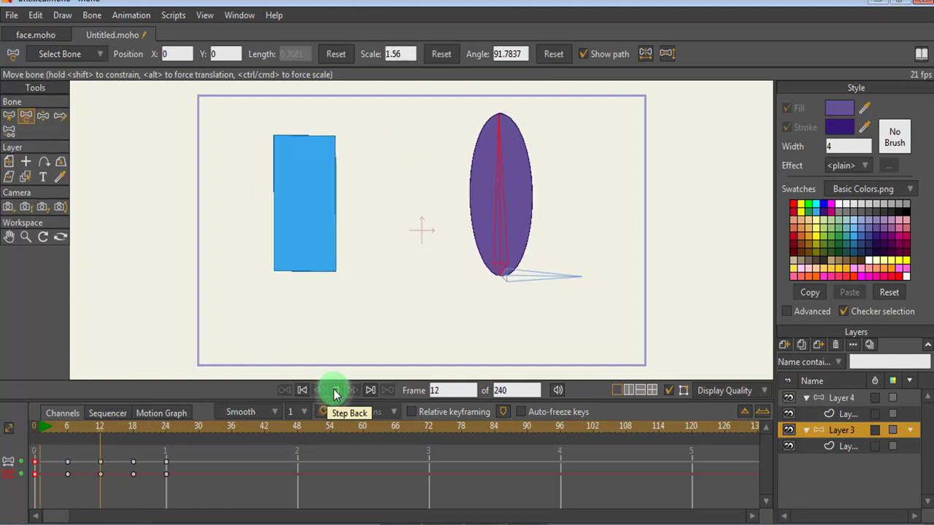
pyautogui.click(335, 391)
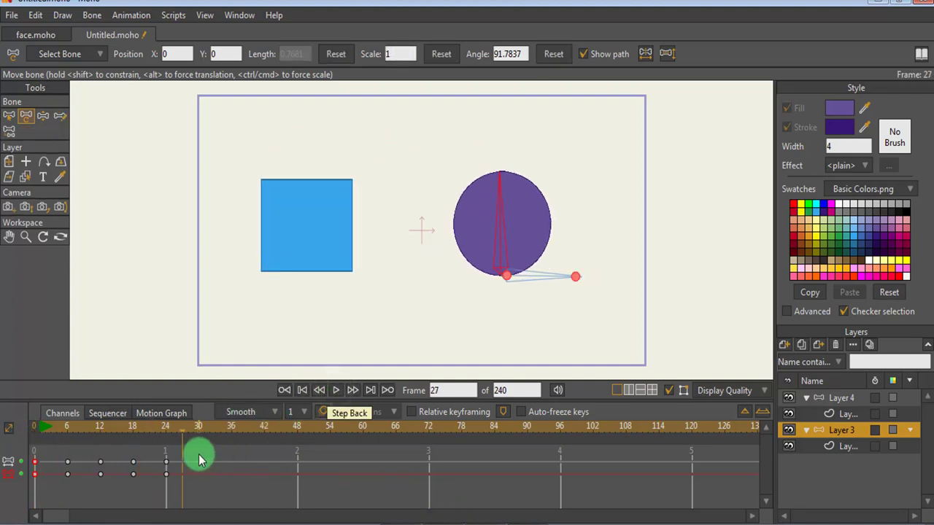
# Shift Layer 3 in the sequencer to start at about frame 11 and check its keyframes in the channels.
pyautogui.click(109, 413)
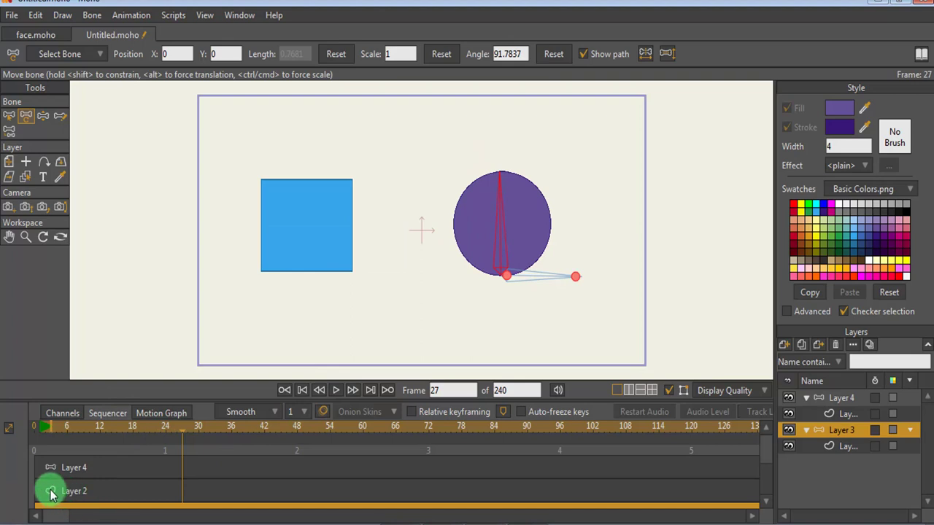
pyautogui.moveTo(766, 450)
pyautogui.mouseDown()
pyautogui.moveTo(767, 463)
pyautogui.moveTo(769, 451)
pyautogui.mouseUp()
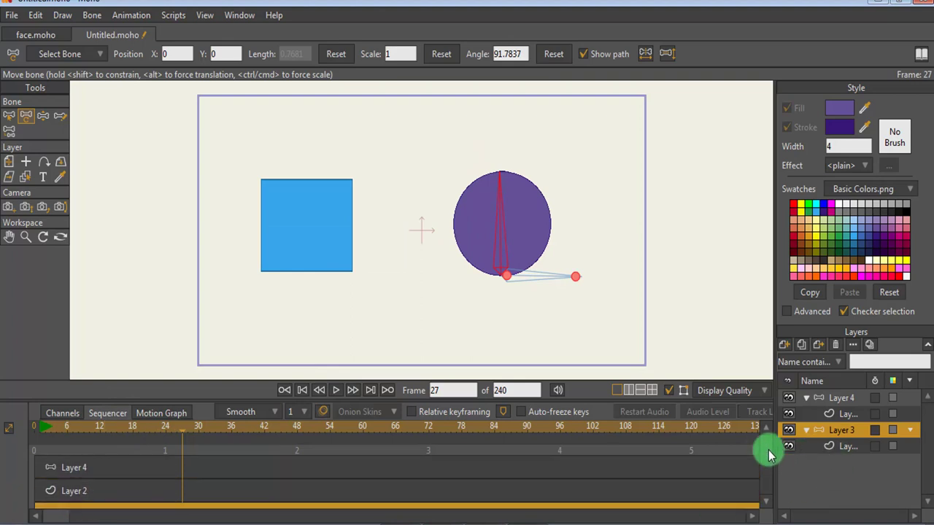
pyautogui.scroll(-1, 730, 478)
pyautogui.moveTo(47, 494); pyautogui.dragTo(787, 469)
pyautogui.click(767, 486)
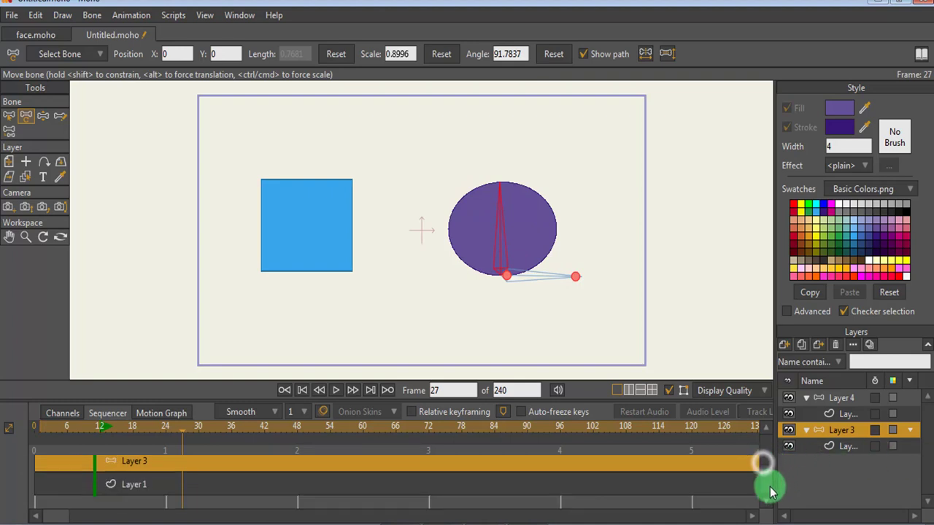
pyautogui.click(765, 432)
pyautogui.click(64, 414)
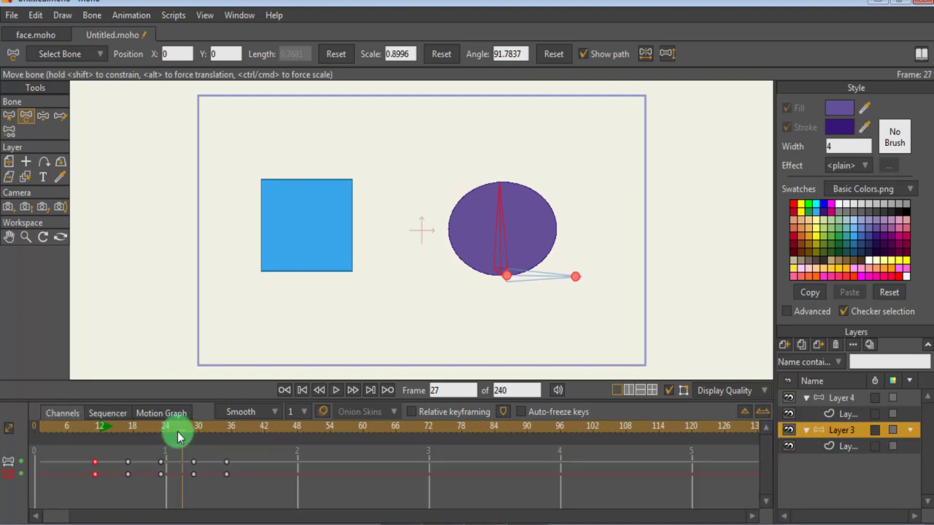
# Move Layer 3 back in the sequencer to start at about frame 5.
pyautogui.moveTo(183, 435); pyautogui.dragTo(41, 428)
pyautogui.click(109, 412)
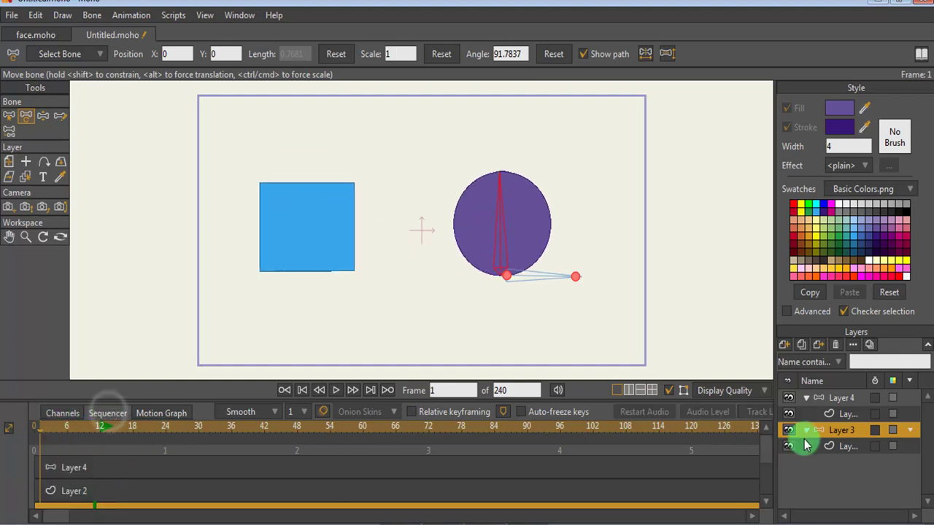
pyautogui.click(763, 446)
pyautogui.moveTo(150, 473); pyautogui.dragTo(113, 473)
# Play the animation from frame 0 to review the ellipse's delay against the square.
pyautogui.click(35, 431)
pyautogui.click(335, 391)
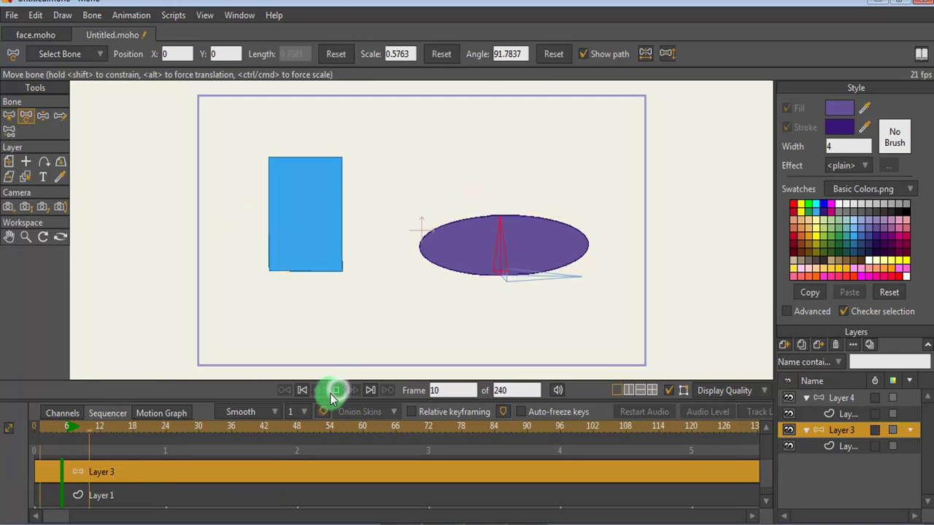
pyautogui.click(332, 392)
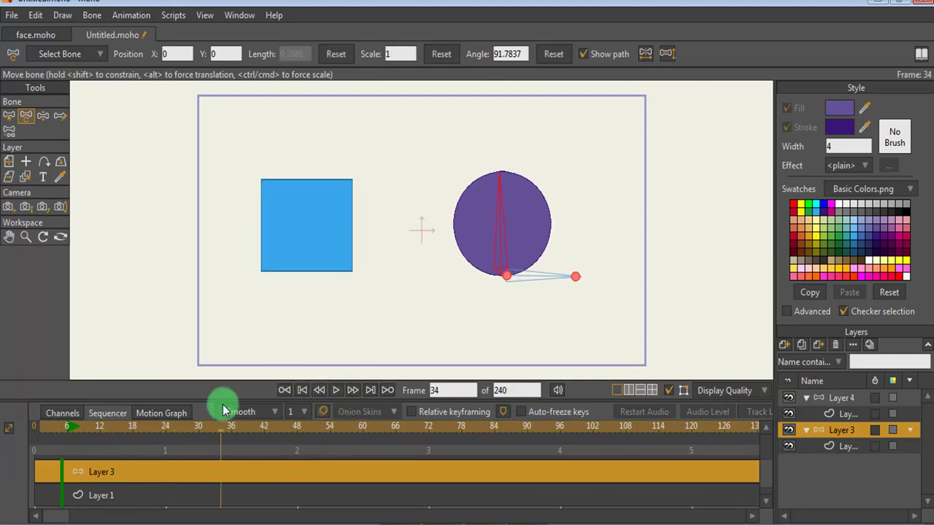
# Set the animation's end frame to 36 and play the loop to review the offset motion.
pyautogui.click(221, 440)
pyautogui.moveTo(218, 431)
pyautogui.mouseDown()
pyautogui.moveTo(178, 432)
pyautogui.moveTo(230, 440)
pyautogui.mouseUp()
pyautogui.click(65, 413)
pyautogui.click(529, 391)
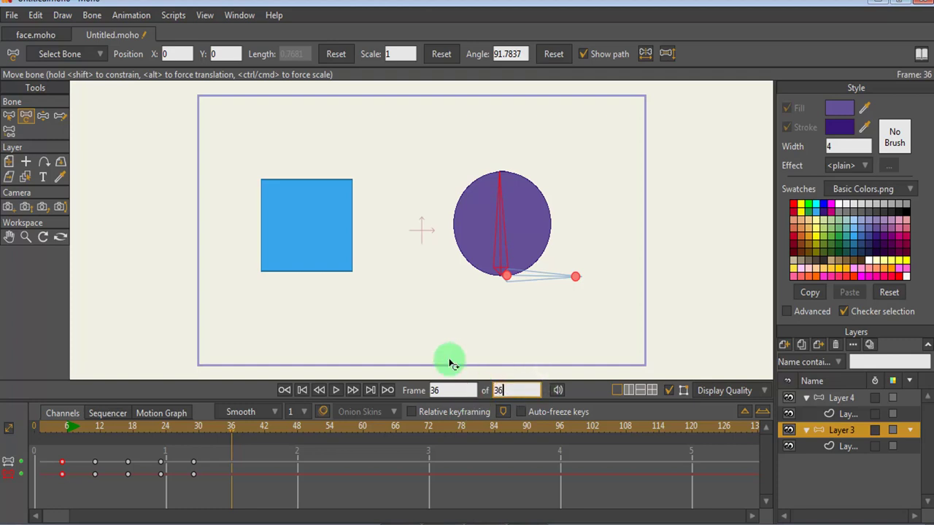
pyautogui.press('Return')
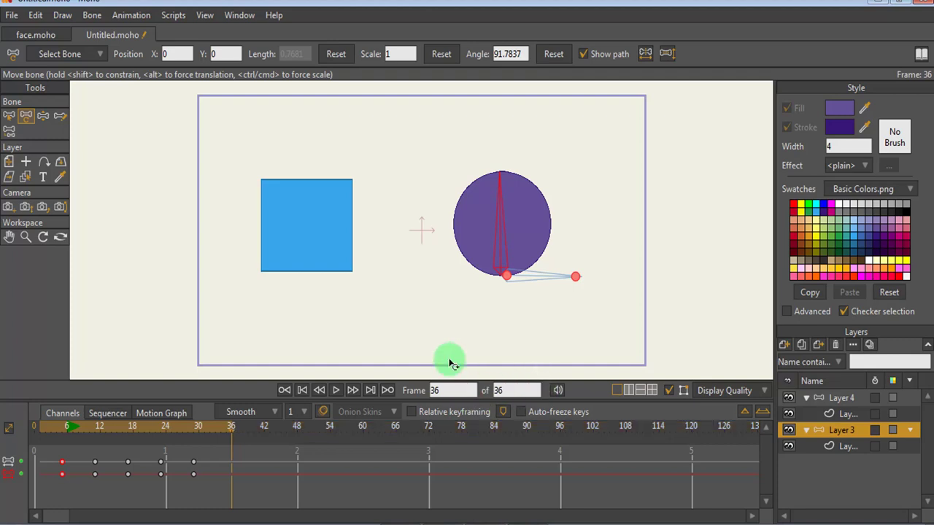
pyautogui.click(335, 391)
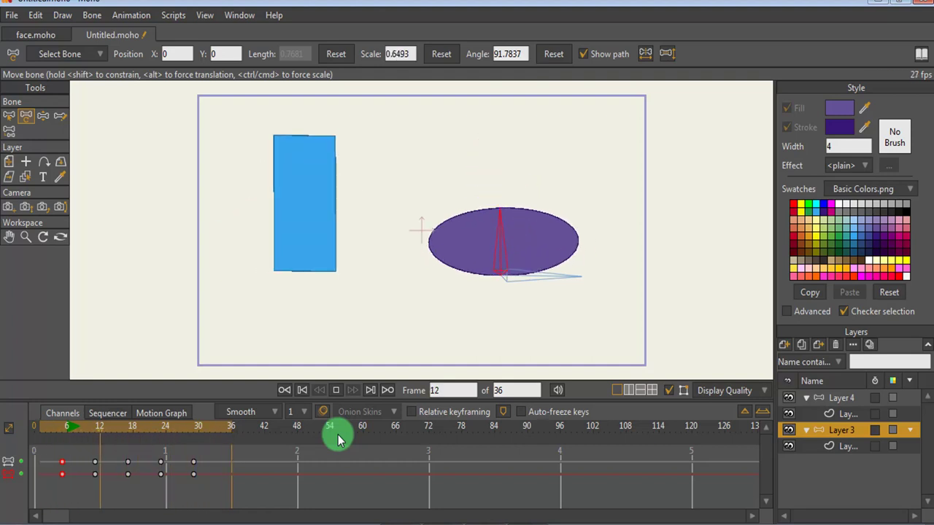
pyautogui.click(336, 393)
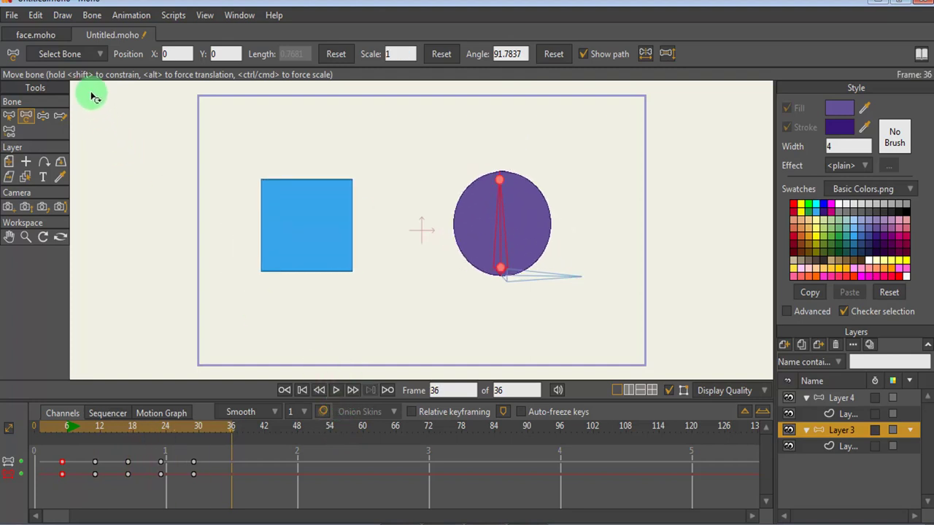
# Switch to the face.moho project and test how its vertical bone B2 moves the orange with Manipulate Bones.
pyautogui.click(34, 34)
pyautogui.click(434, 248)
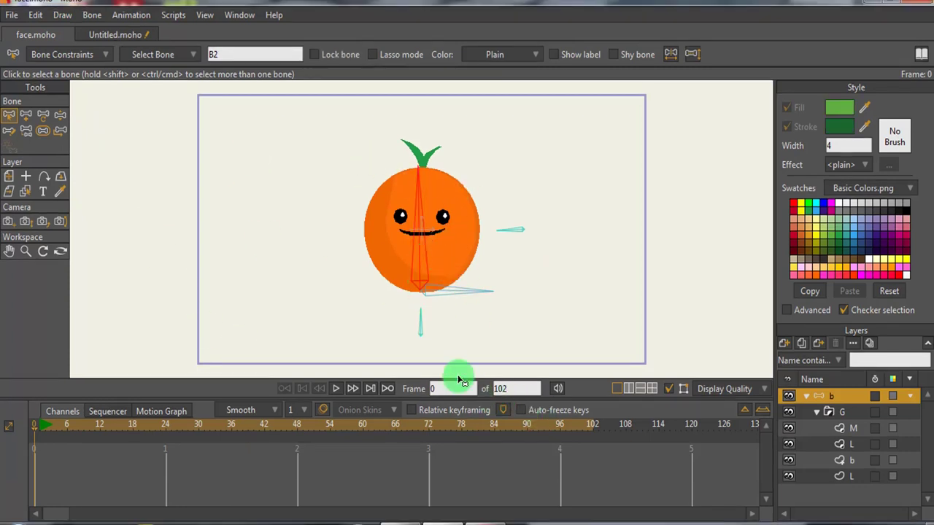
pyautogui.click(60, 115)
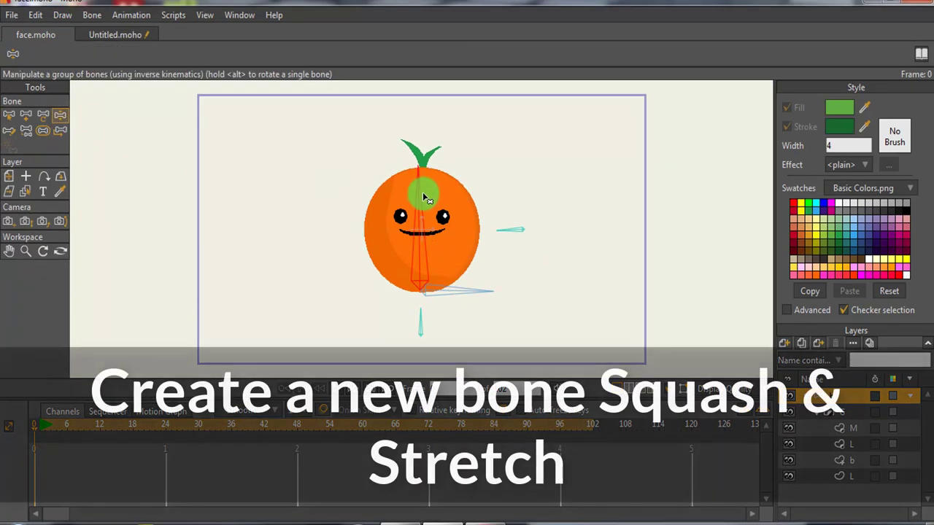
pyautogui.moveTo(425, 197)
pyautogui.mouseDown()
pyautogui.moveTo(385, 188)
pyautogui.moveTo(437, 191)
pyautogui.moveTo(425, 185)
pyautogui.mouseUp()
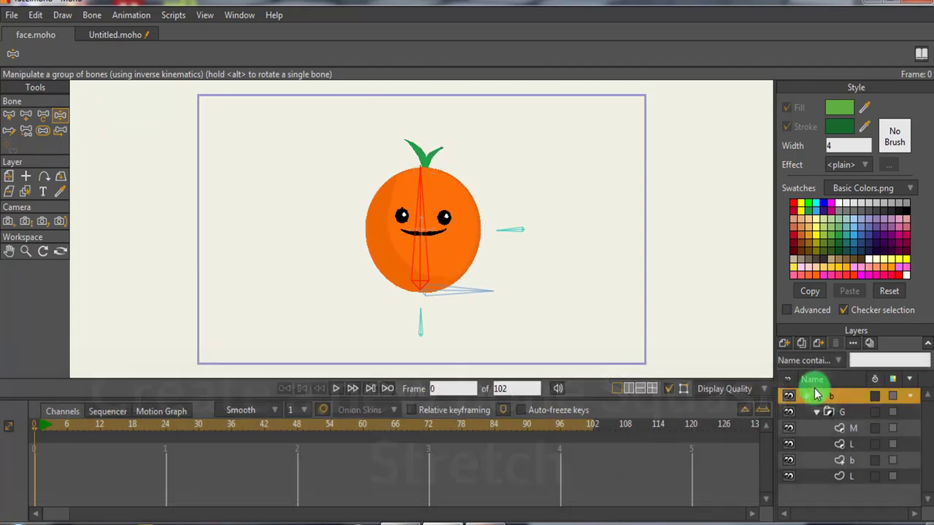
# Deselect all bones in layer b, add a separate vertical bone beside the orange, and set its strength to 0.
pyautogui.click(811, 396)
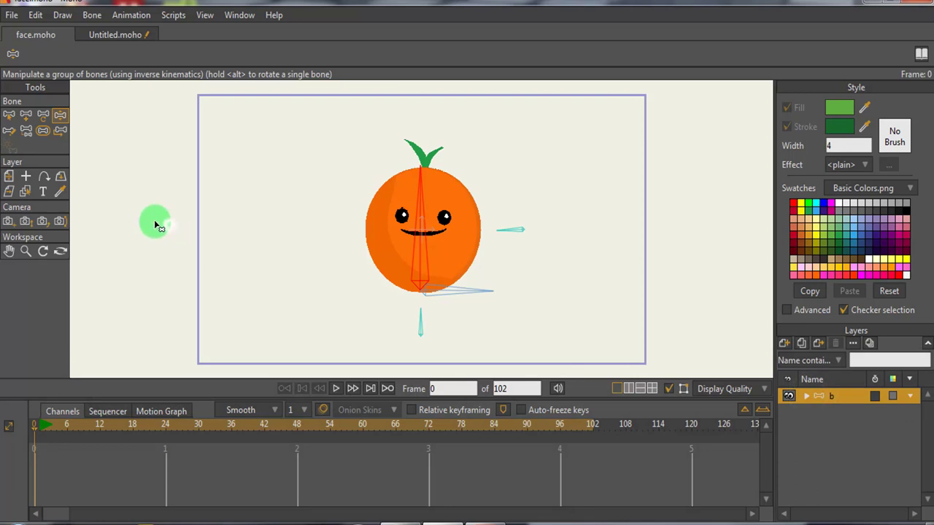
pyautogui.click(9, 115)
pyautogui.click(334, 278)
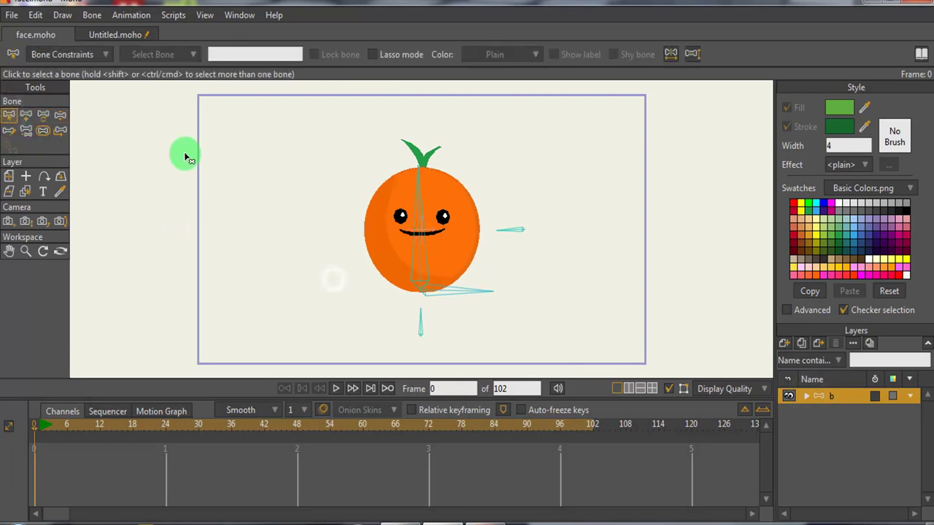
pyautogui.click(27, 115)
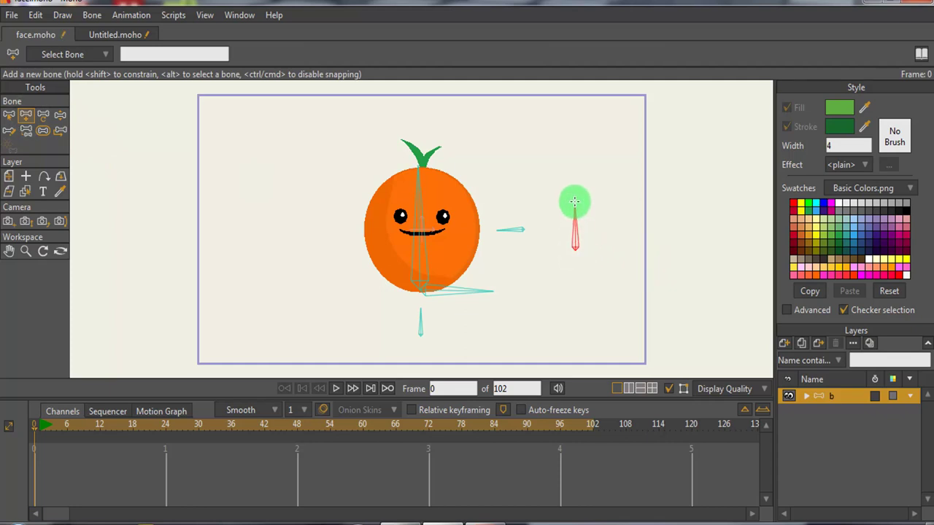
pyautogui.click(43, 130)
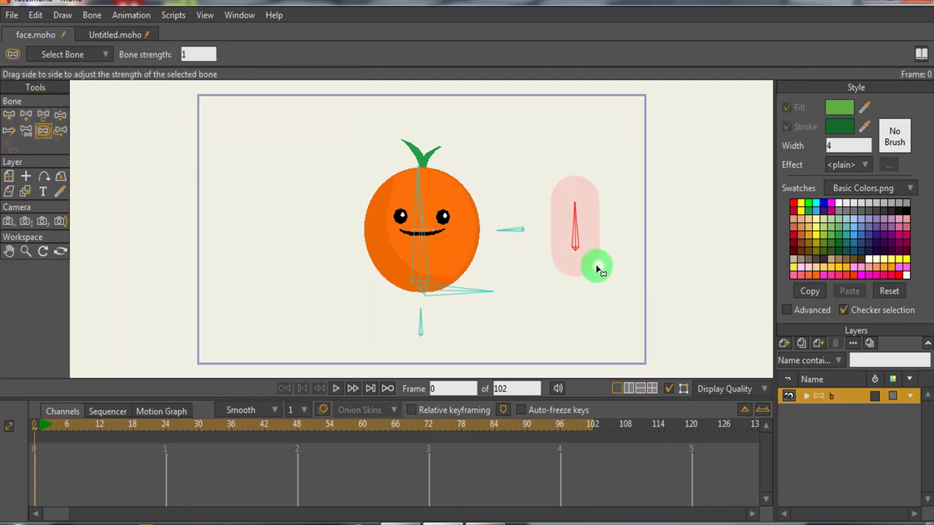
pyautogui.moveTo(596, 271); pyautogui.dragTo(165, 119)
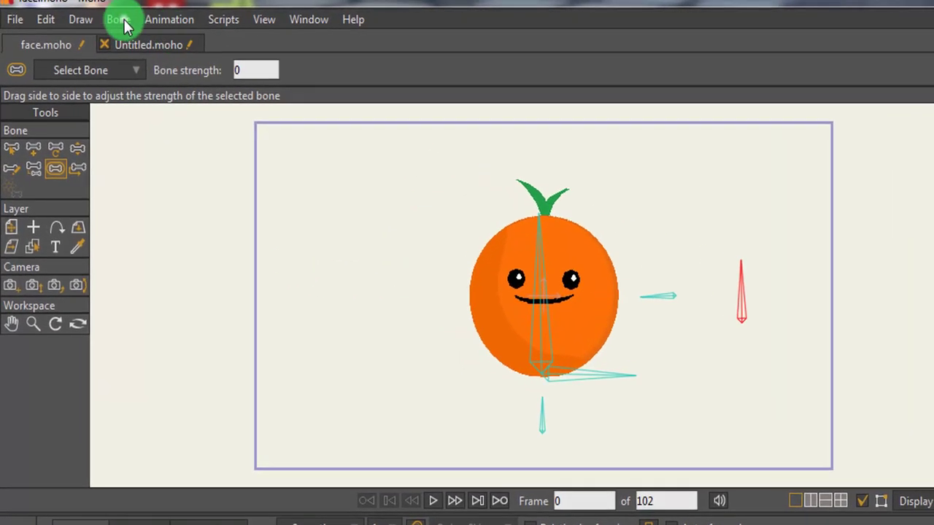
# Make the new bone smart dial B5 with angles -90 to 90, 100 frames and separate positive and negative actions, and check both end poses.
pyautogui.click(92, 15)
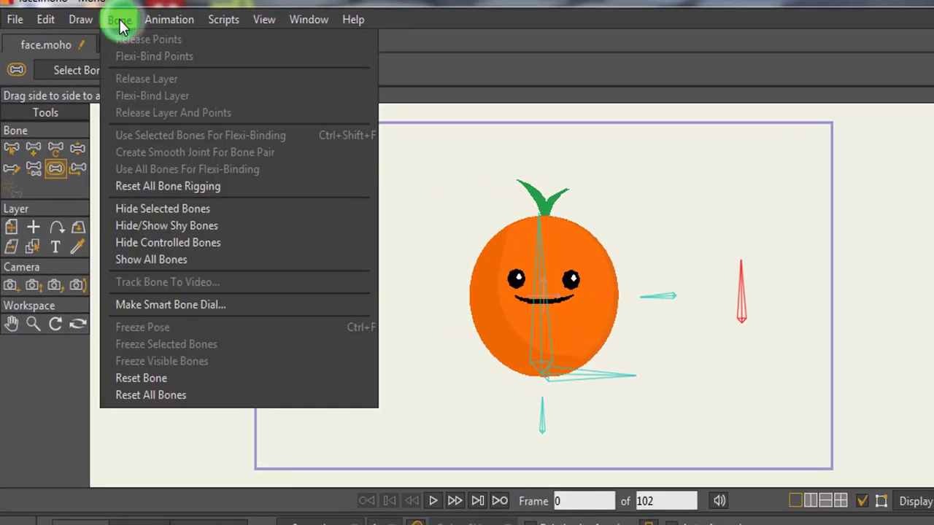
pyautogui.click(204, 307)
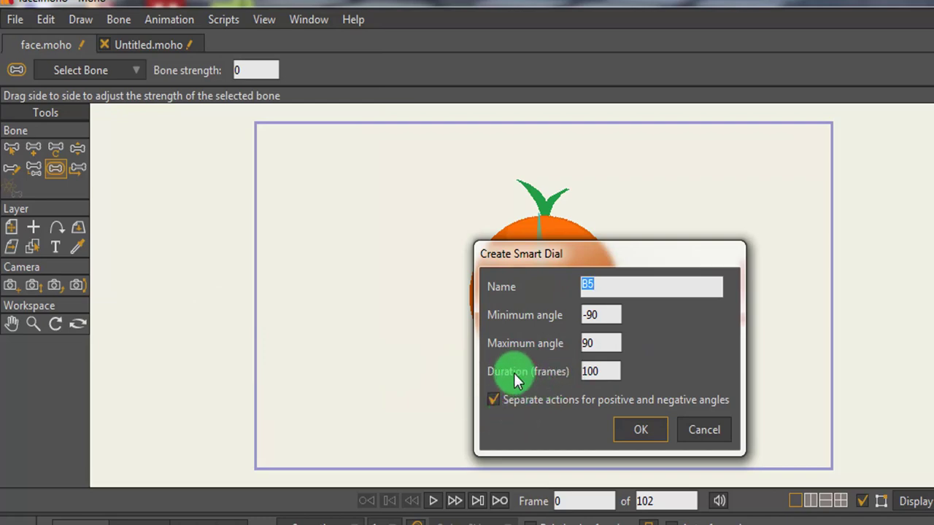
pyautogui.click(640, 432)
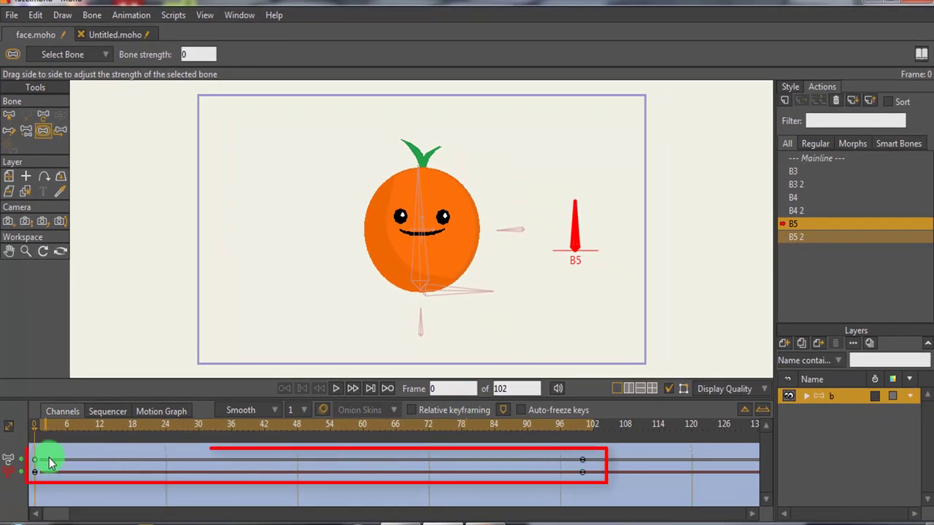
pyautogui.click(580, 428)
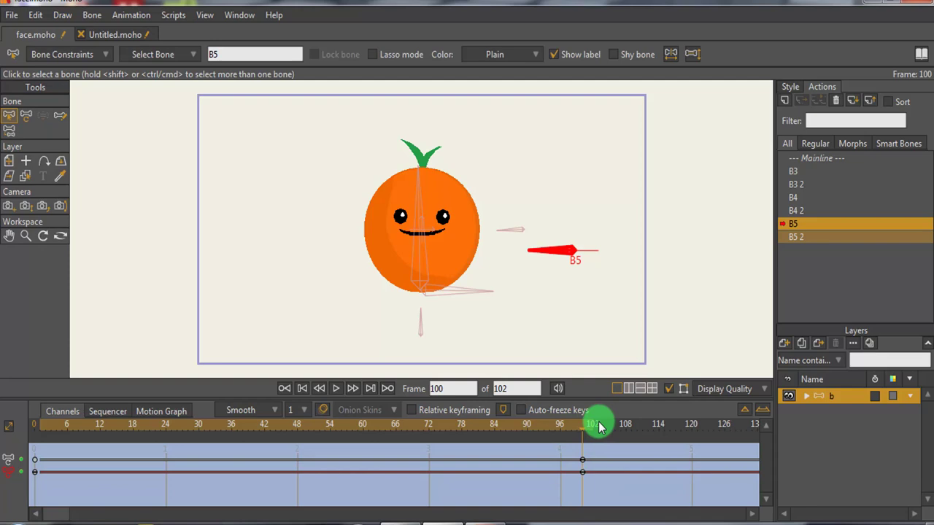
pyautogui.click(37, 431)
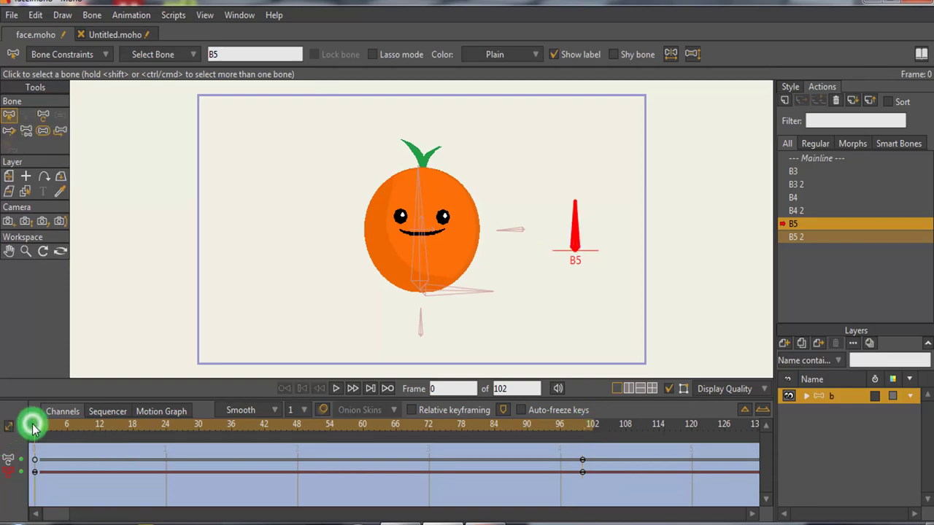
# Enable squash and stretch scaling with a value of 1 for the orange's vertical bone B2.
pyautogui.click(545, 302)
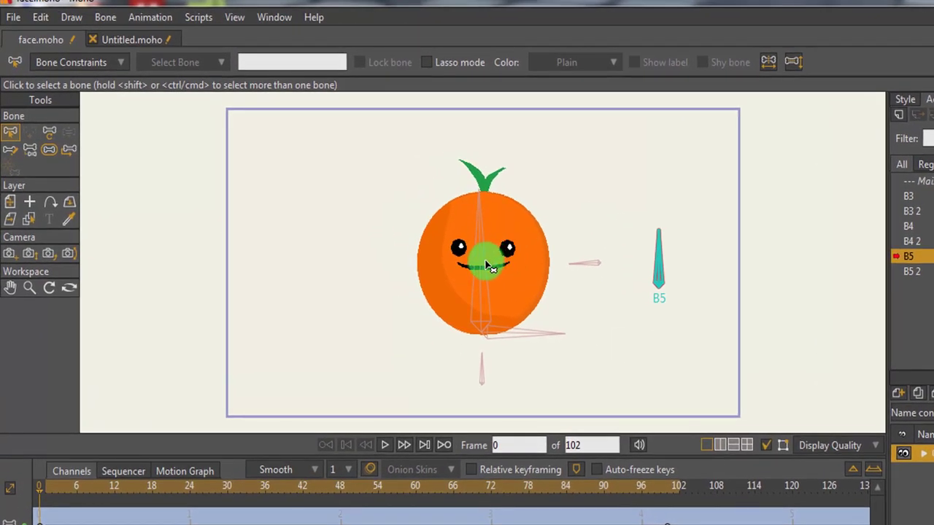
pyautogui.click(467, 271)
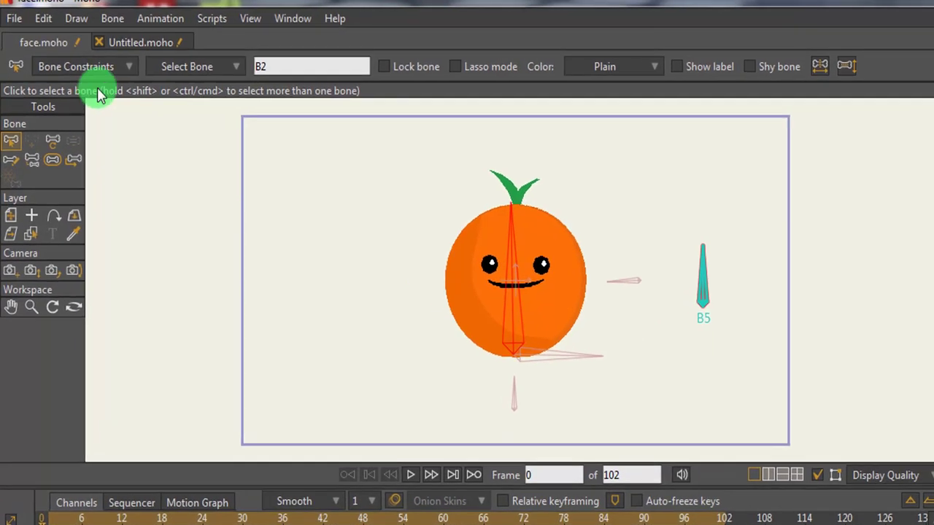
pyautogui.click(94, 63)
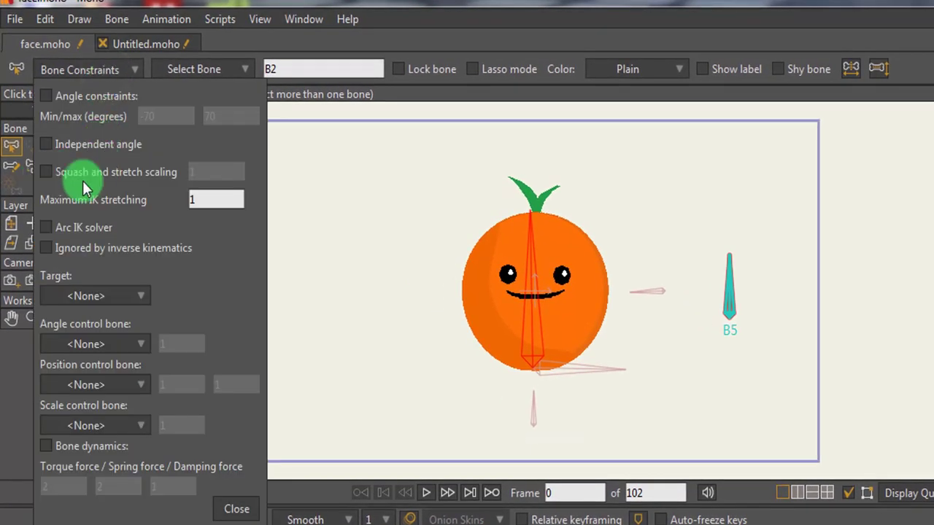
pyautogui.click(46, 172)
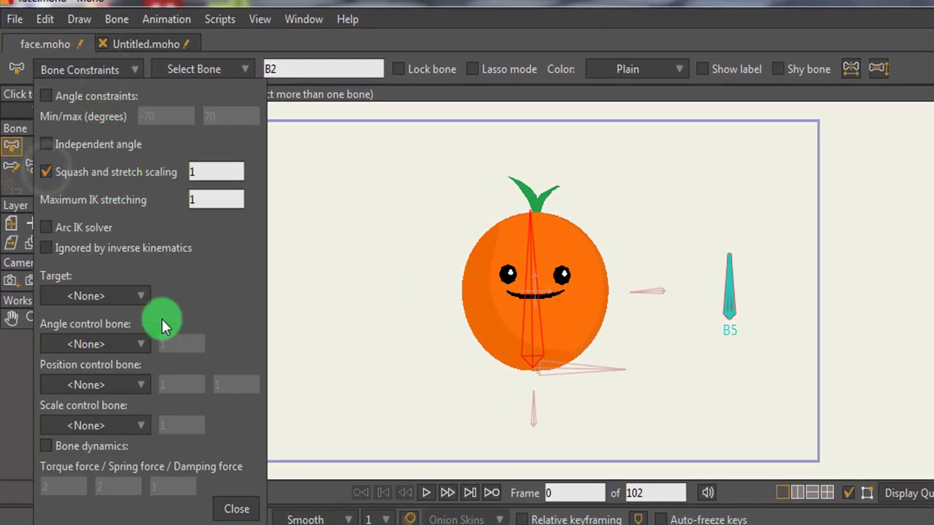
pyautogui.click(237, 509)
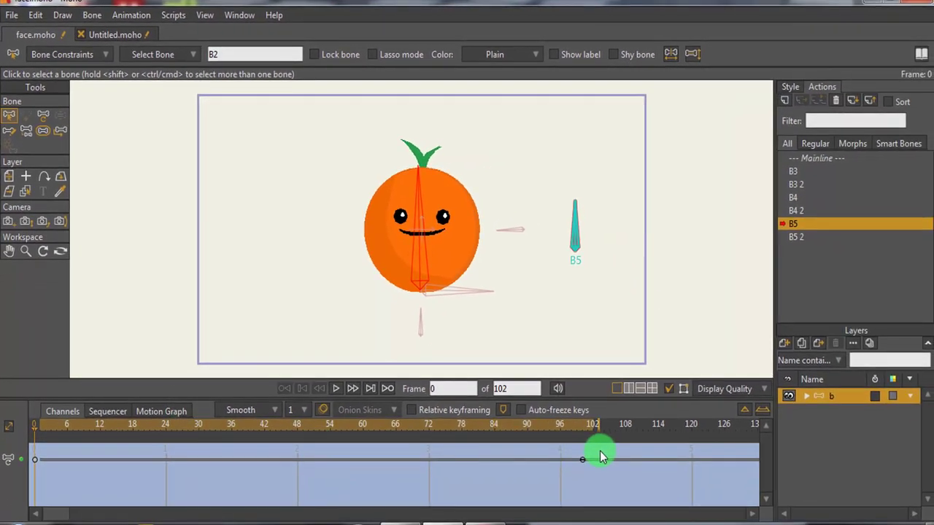
# At frame 100 of the B5 action, squash the orange by scaling bone B2 to about 0.49.
pyautogui.click(576, 233)
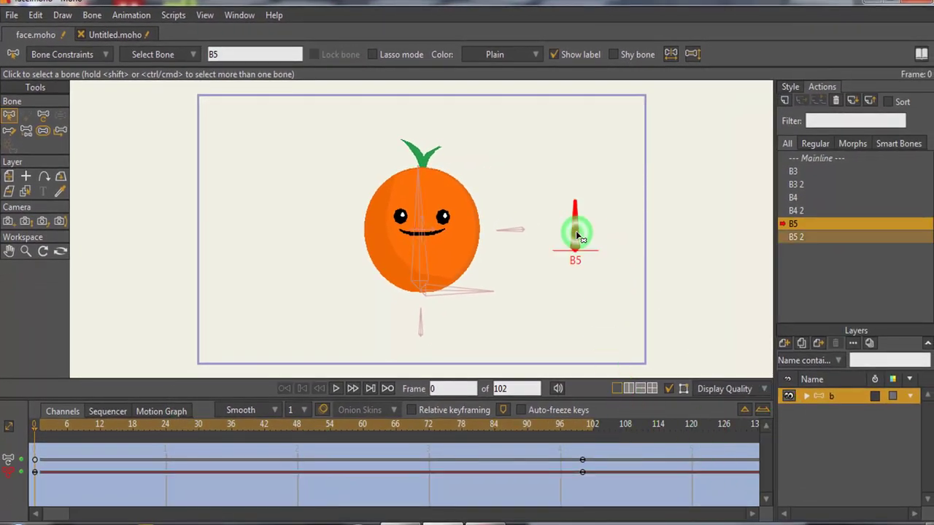
pyautogui.click(582, 429)
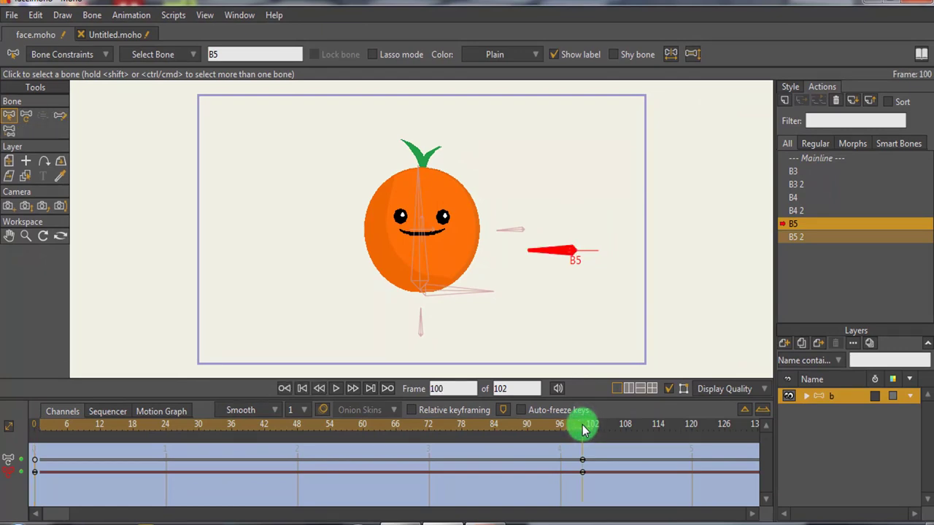
pyautogui.click(26, 115)
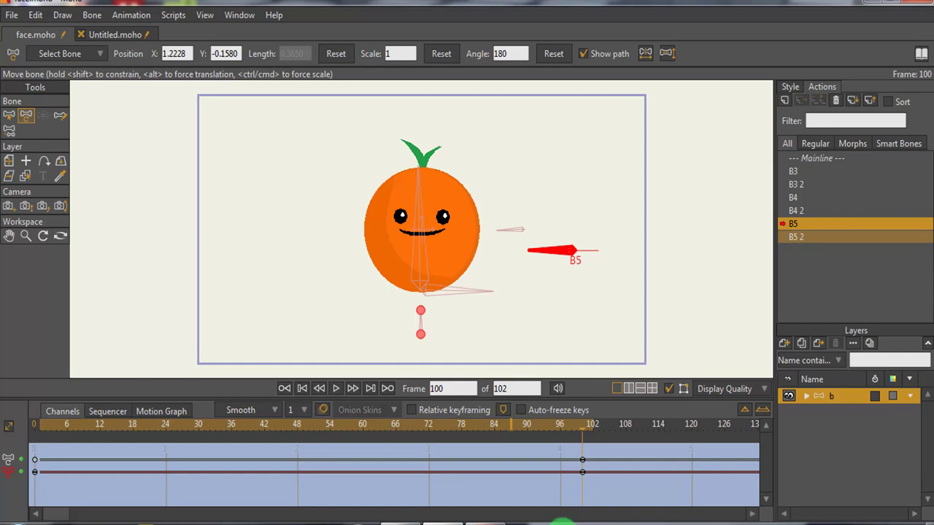
pyautogui.moveTo(491, 290); pyautogui.dragTo(348, 181)
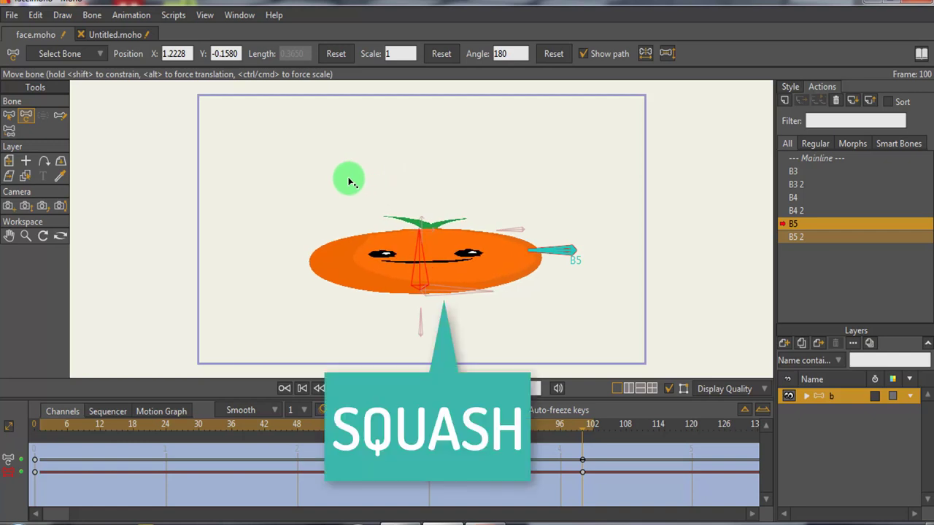
pyautogui.click(348, 181)
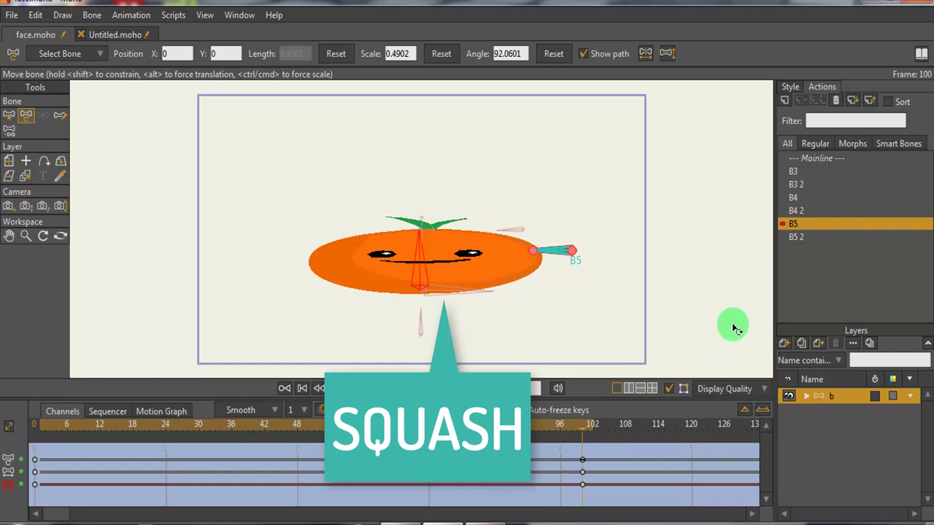
# At frame 100 of the B5 2 action, stretch the orange by scaling its vertical bone to 1.42.
pyautogui.click(799, 238)
pyautogui.doubleClick(799, 238)
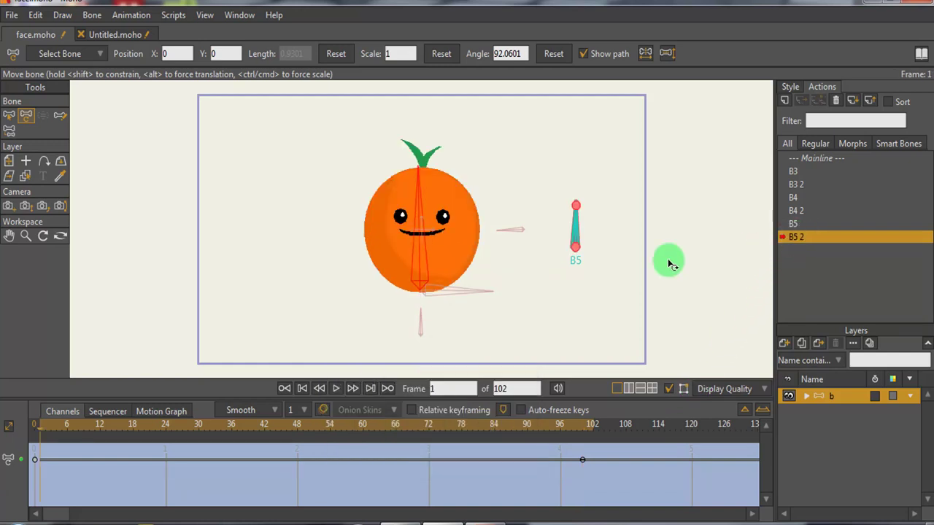
pyautogui.click(313, 341)
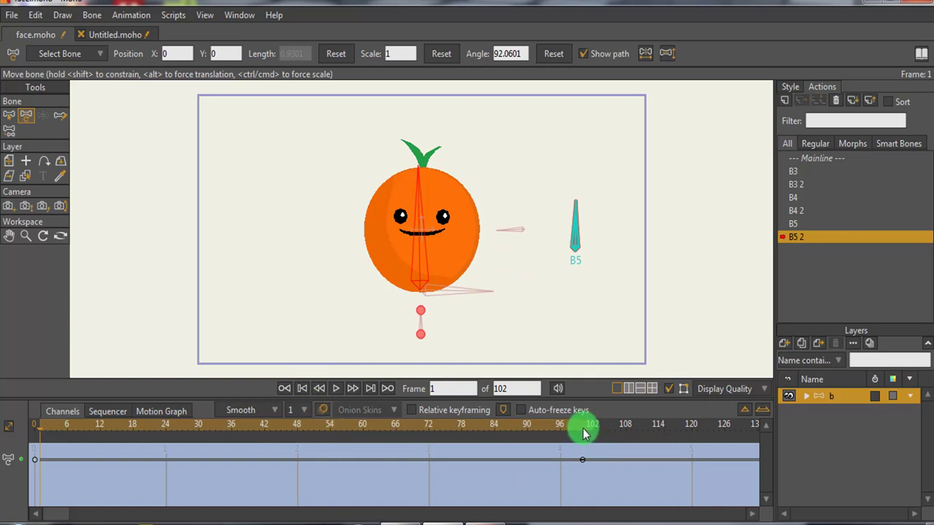
pyautogui.click(428, 203)
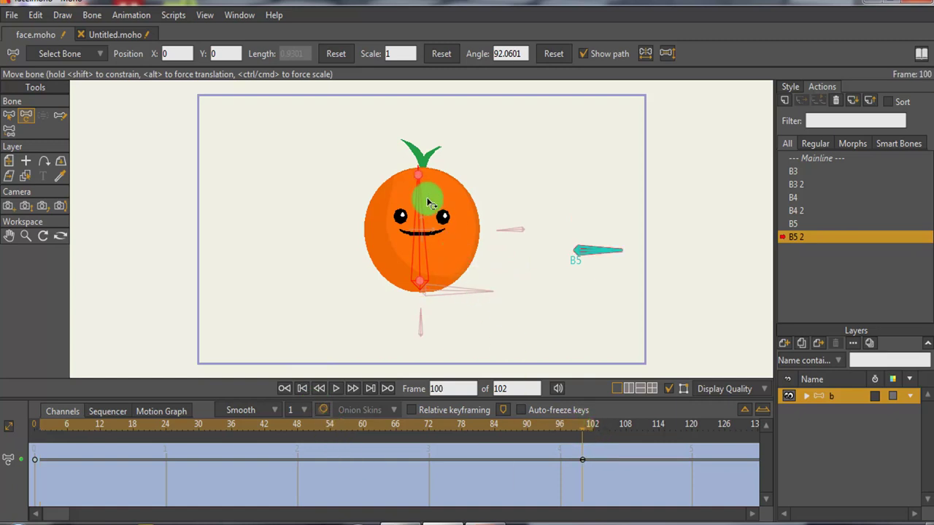
pyautogui.moveTo(418, 180); pyautogui.dragTo(447, 208)
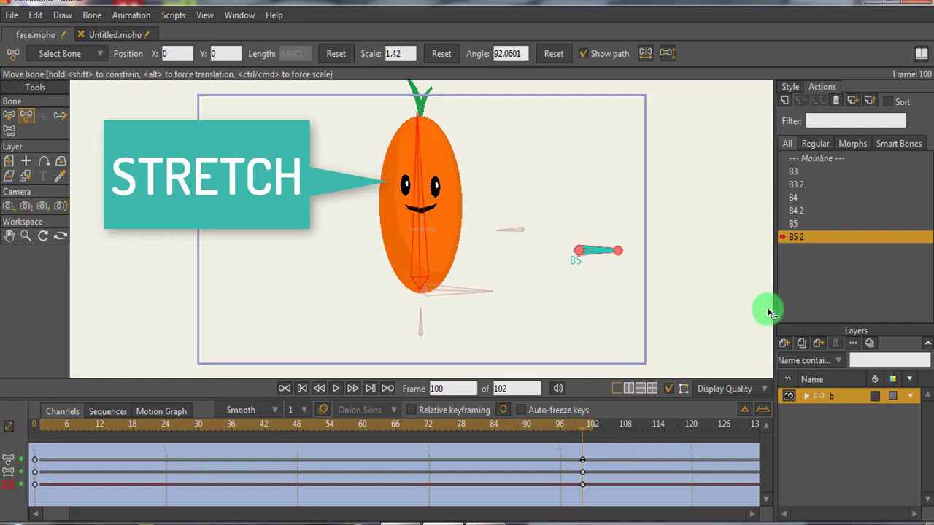
# Return to the Mainline and test the B5 dial's squash and stretch on the orange with Manipulate Bones.
pyautogui.click(816, 158)
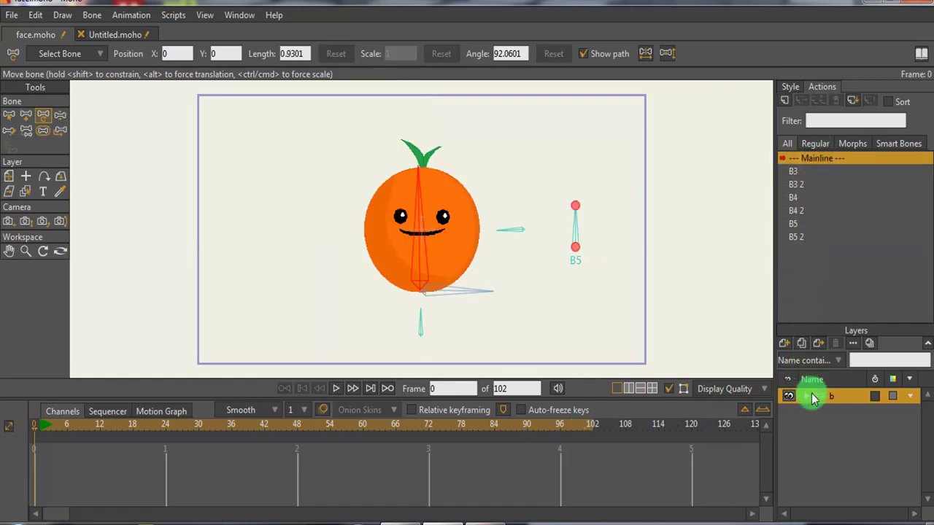
pyautogui.click(58, 116)
pyautogui.moveTo(575, 226); pyautogui.dragTo(566, 206)
pyautogui.click(210, 123)
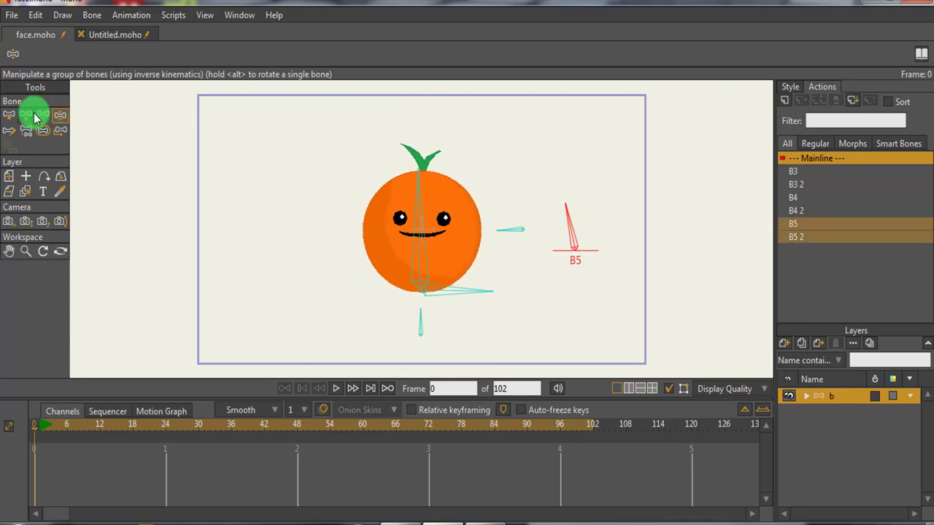
pyautogui.click(8, 117)
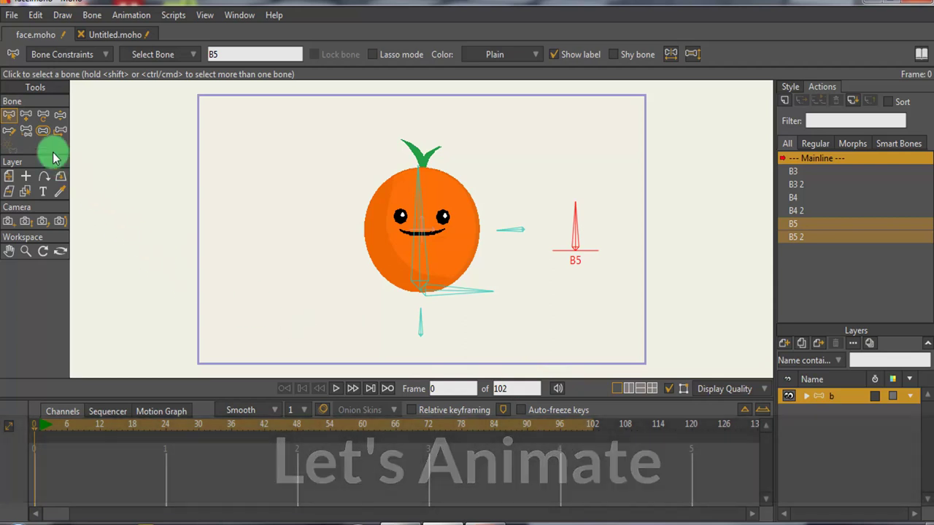
# Freeze the neutral pose of the rig at frame 1 and ready frame 12 for posing with Manipulate Bones.
pyautogui.moveTo(32, 431)
pyautogui.mouseDown()
pyautogui.moveTo(97, 441)
pyautogui.moveTo(33, 441)
pyautogui.moveTo(42, 441)
pyautogui.mouseUp()
pyautogui.keyDown('ctrl'); pyautogui.click(41, 442); pyautogui.keyUp('ctrl')
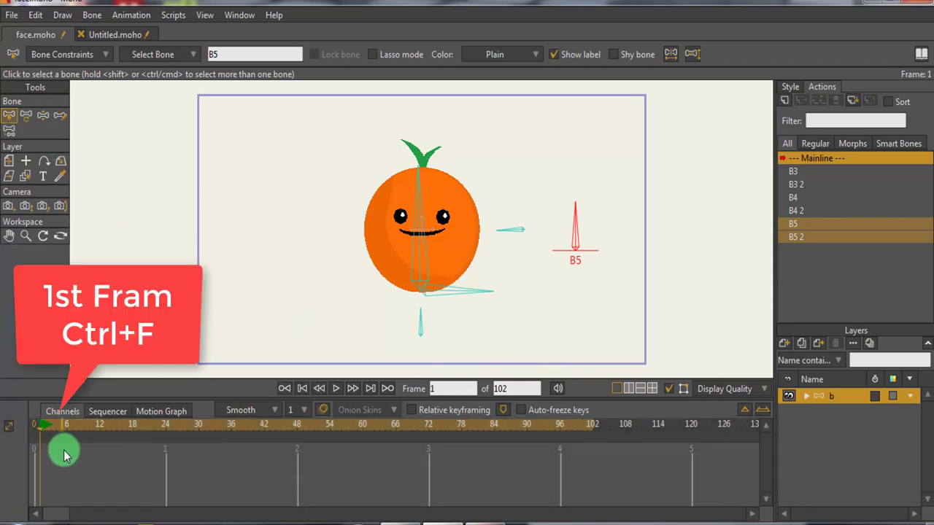
pyautogui.hotkey('ctrl', 'f')
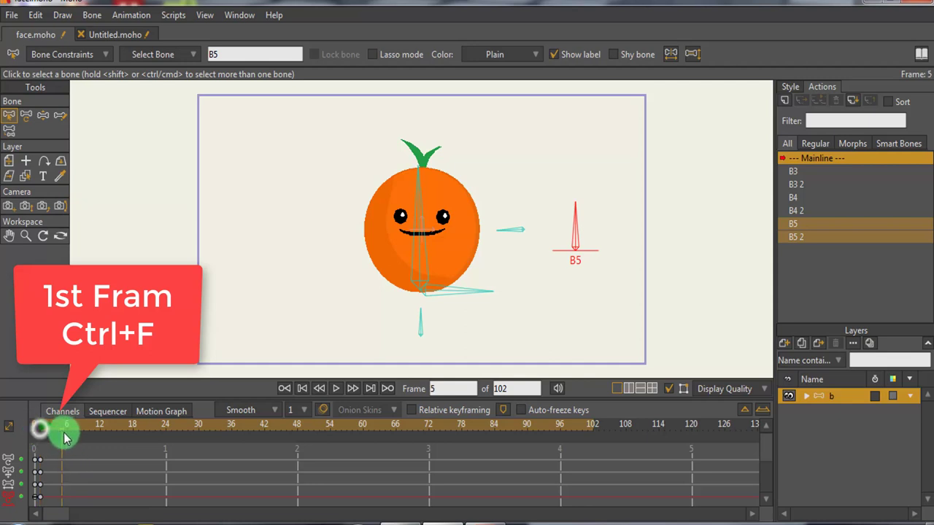
pyautogui.moveTo(37, 431); pyautogui.dragTo(102, 440)
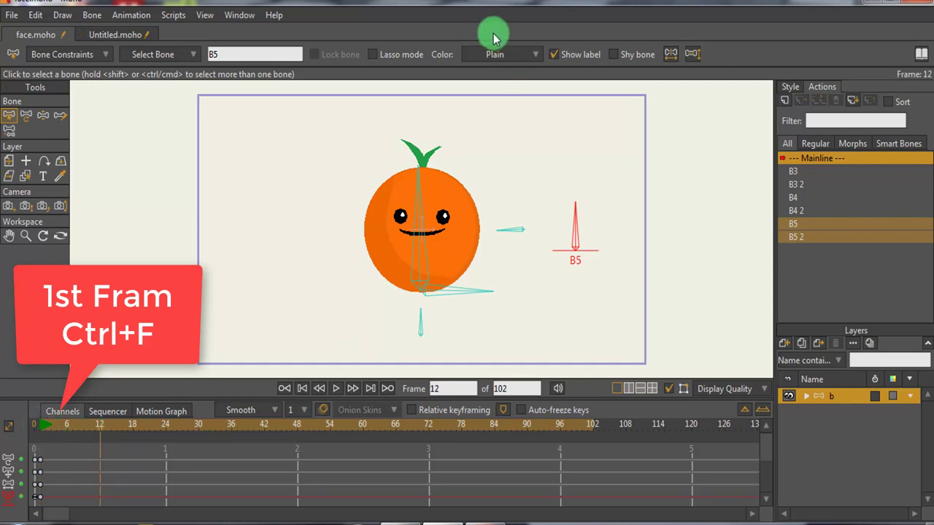
pyautogui.click(27, 116)
pyautogui.click(43, 115)
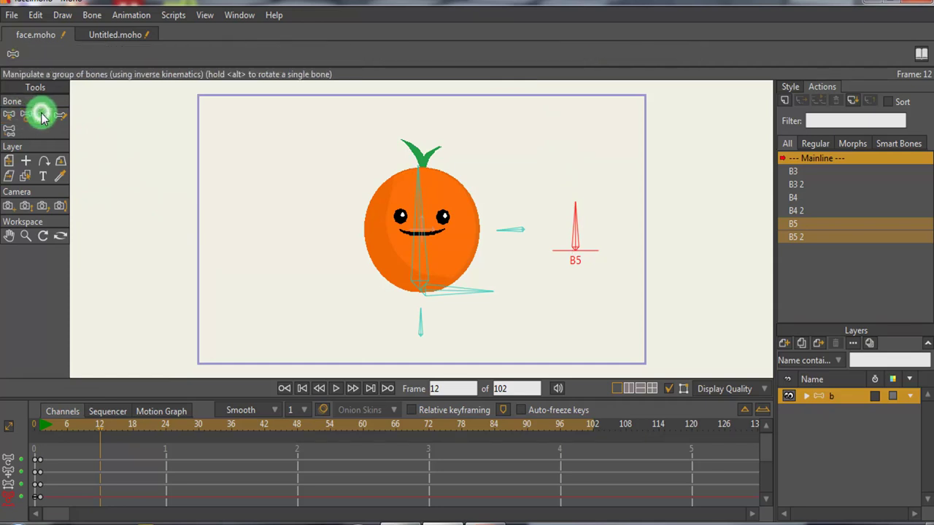
pyautogui.moveTo(579, 212); pyautogui.dragTo(573, 218)
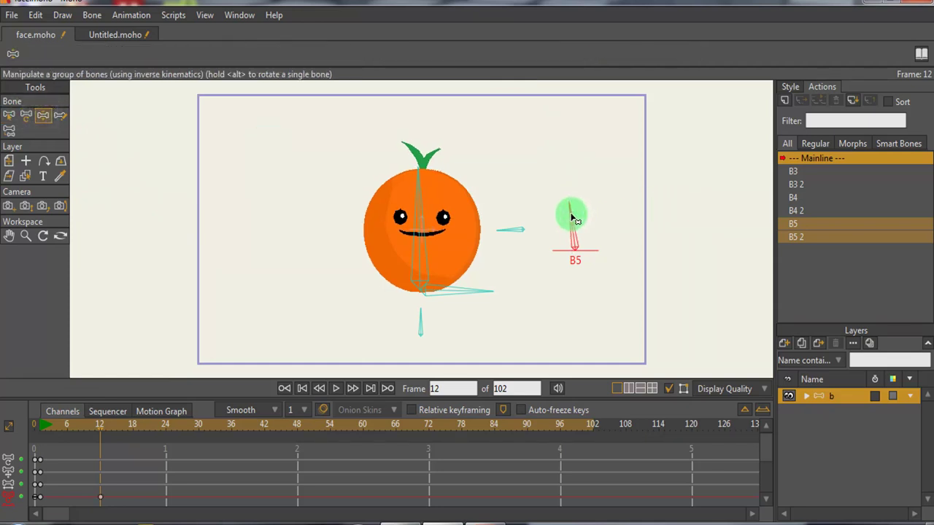
pyautogui.moveTo(122, 498); pyautogui.dragTo(95, 440)
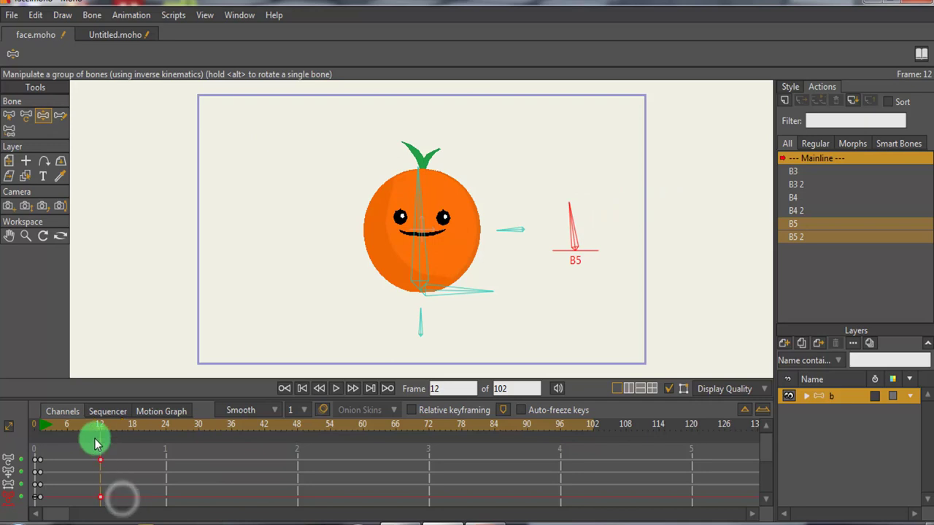
pyautogui.press('Delete')
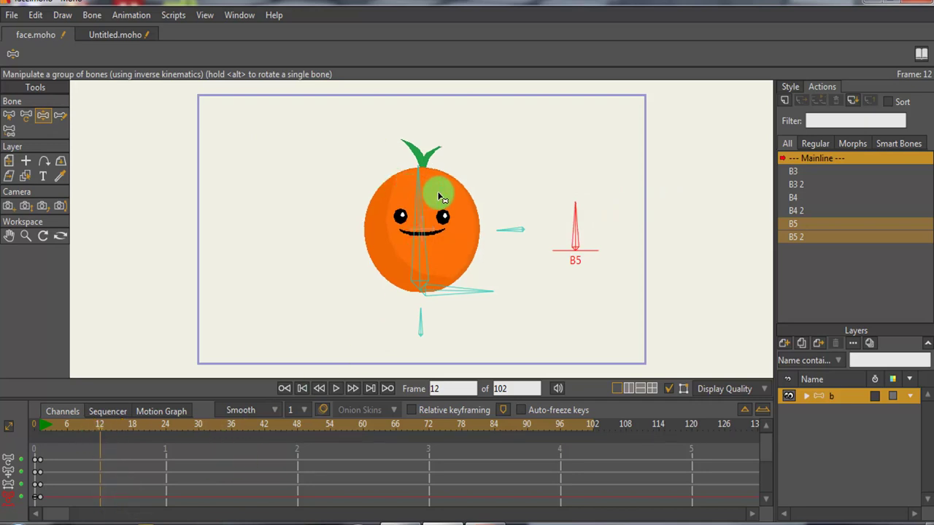
# At frame 12, lean the orange to the right, stretch it with the B5 dial, and turn the face up and right.
pyautogui.moveTo(420, 189); pyautogui.dragTo(467, 204)
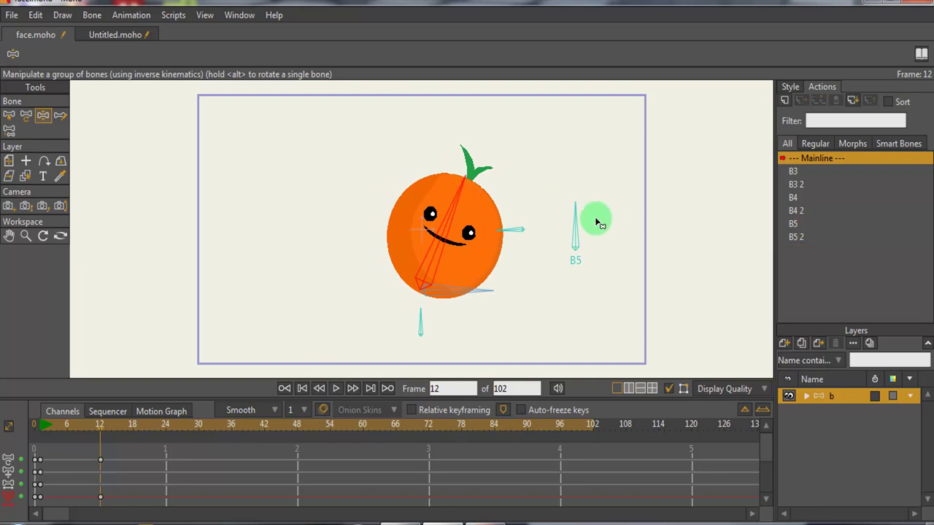
pyautogui.moveTo(581, 219)
pyautogui.mouseDown()
pyautogui.moveTo(553, 227)
pyautogui.moveTo(564, 219)
pyautogui.moveTo(611, 222)
pyautogui.mouseUp()
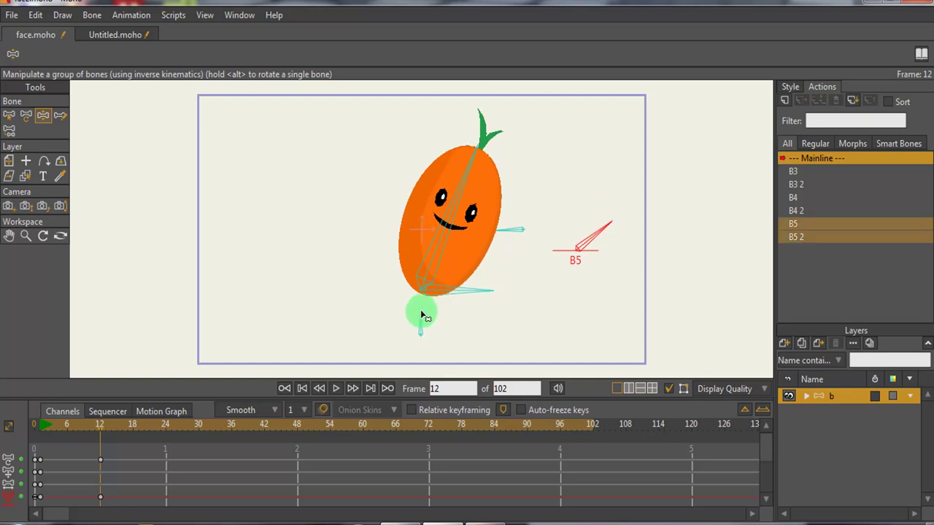
pyautogui.moveTo(422, 315); pyautogui.dragTo(442, 318)
pyautogui.click(522, 222)
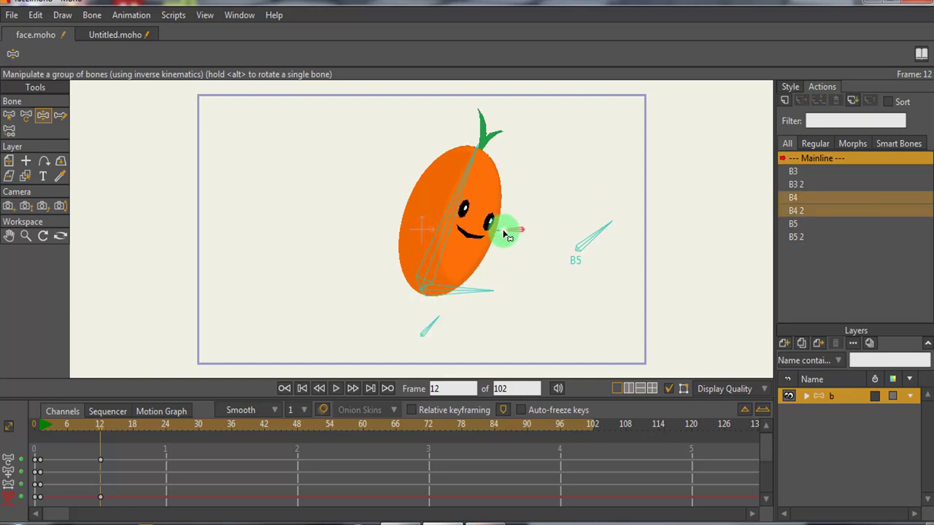
pyautogui.moveTo(508, 237); pyautogui.dragTo(514, 217)
pyautogui.click(440, 322)
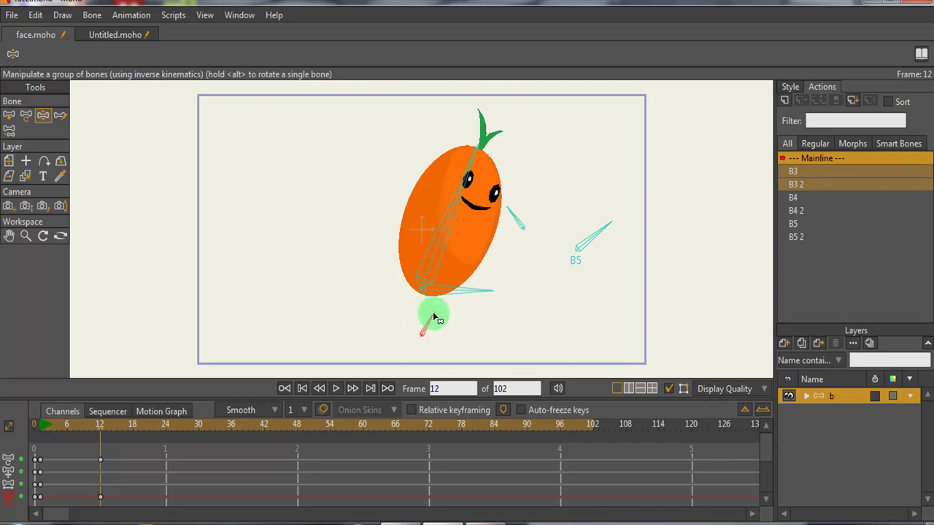
pyautogui.moveTo(433, 317); pyautogui.dragTo(434, 316)
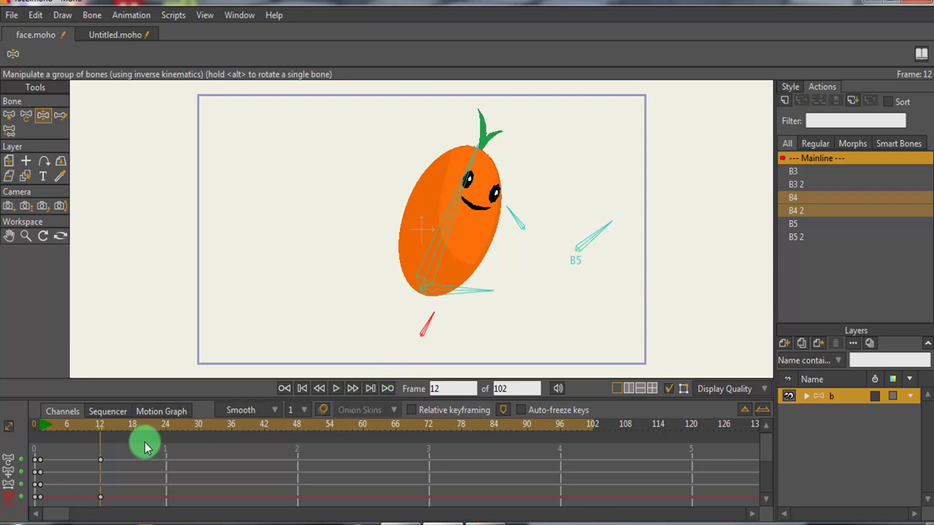
# At frame 6, squash the orange with the B5 dial, straighten its body bone slightly, and turn the face down and left.
pyautogui.moveTo(100, 433); pyautogui.dragTo(66, 428)
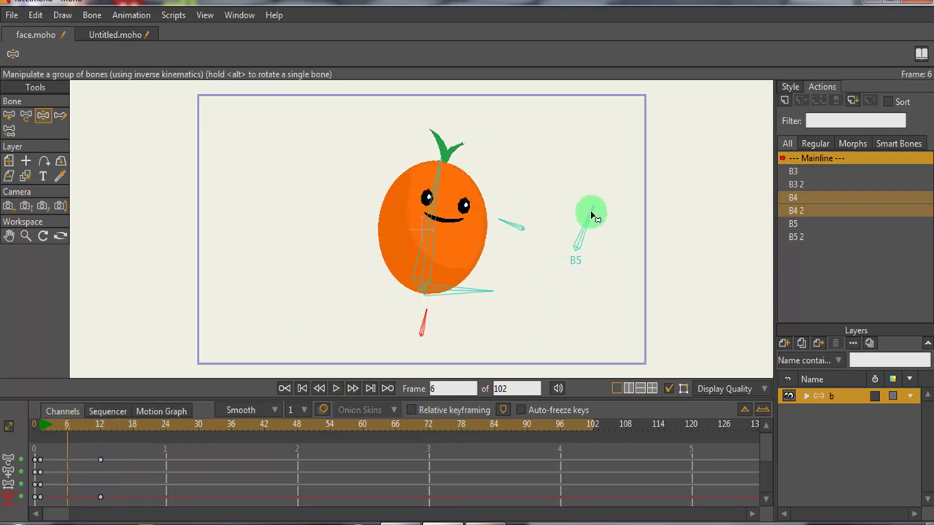
pyautogui.moveTo(592, 216); pyautogui.dragTo(541, 232)
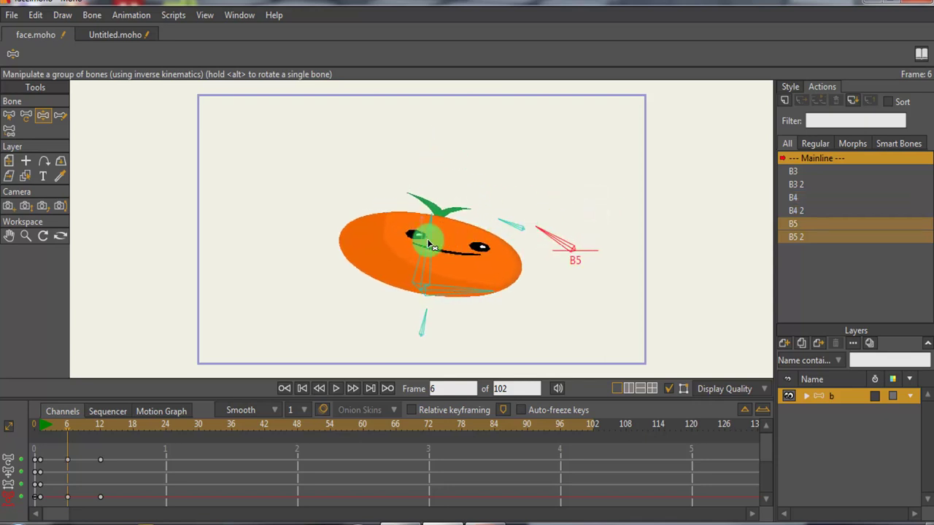
pyautogui.moveTo(424, 235); pyautogui.dragTo(419, 234)
pyautogui.moveTo(506, 223); pyautogui.dragTo(503, 243)
pyautogui.click(432, 327)
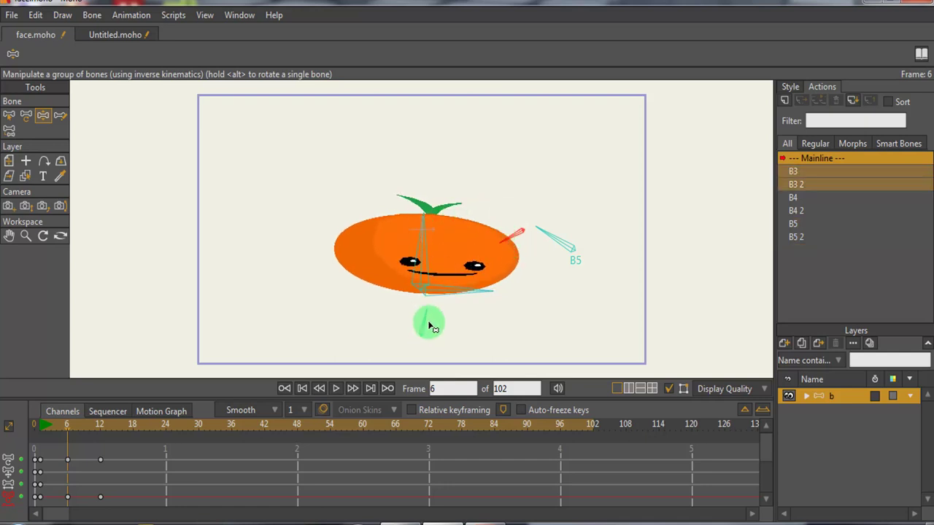
pyautogui.moveTo(427, 316); pyautogui.dragTo(420, 315)
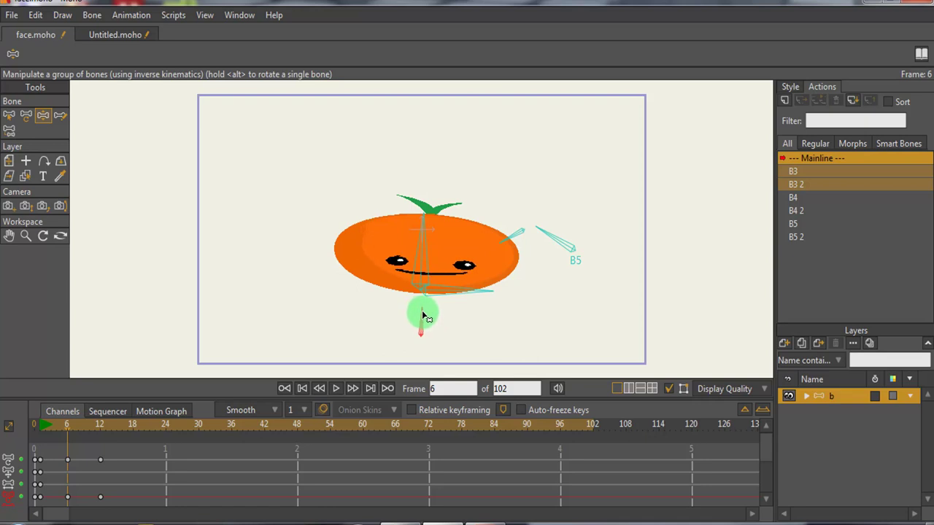
pyautogui.click(539, 230)
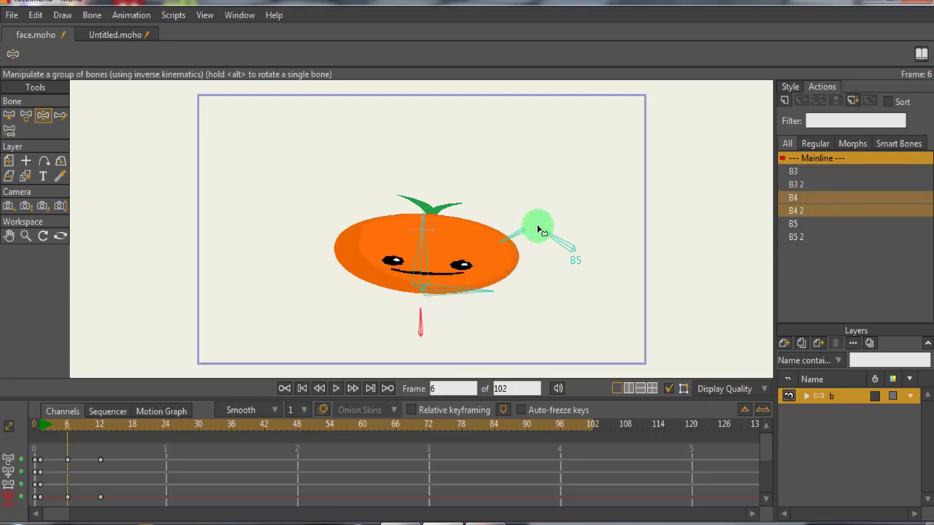
pyautogui.moveTo(540, 228); pyautogui.dragTo(539, 236)
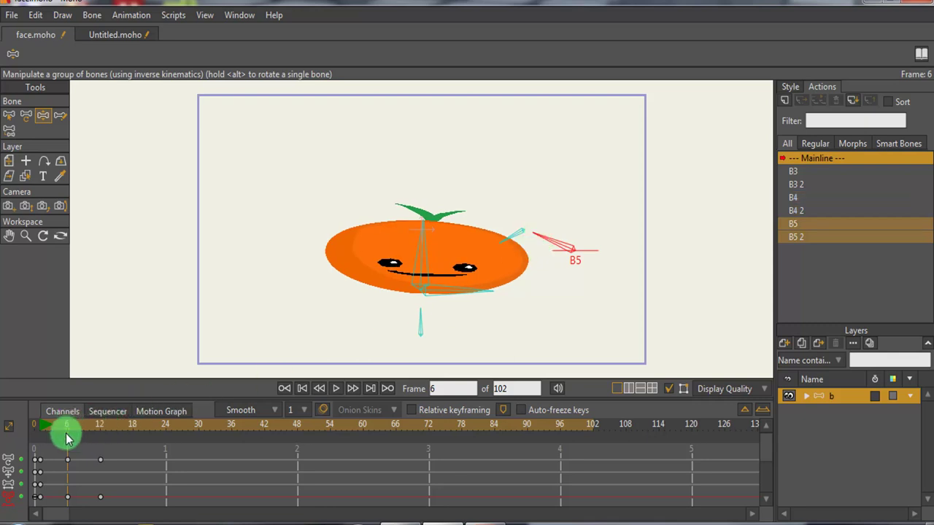
# Freeze the stretched pose of frame 12 at frame 18, and copy the frame 1 keyframes to frame 30.
pyautogui.moveTo(65, 432); pyautogui.dragTo(100, 442)
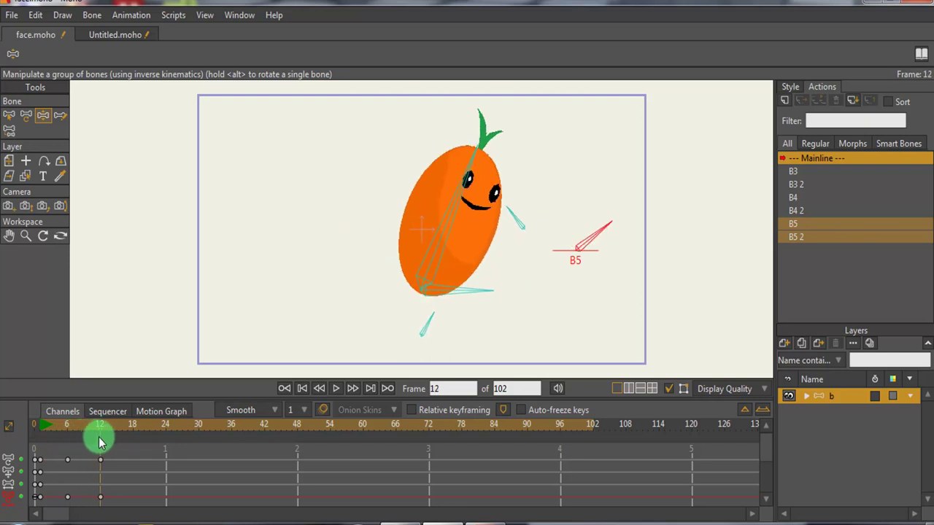
pyautogui.click(299, 516)
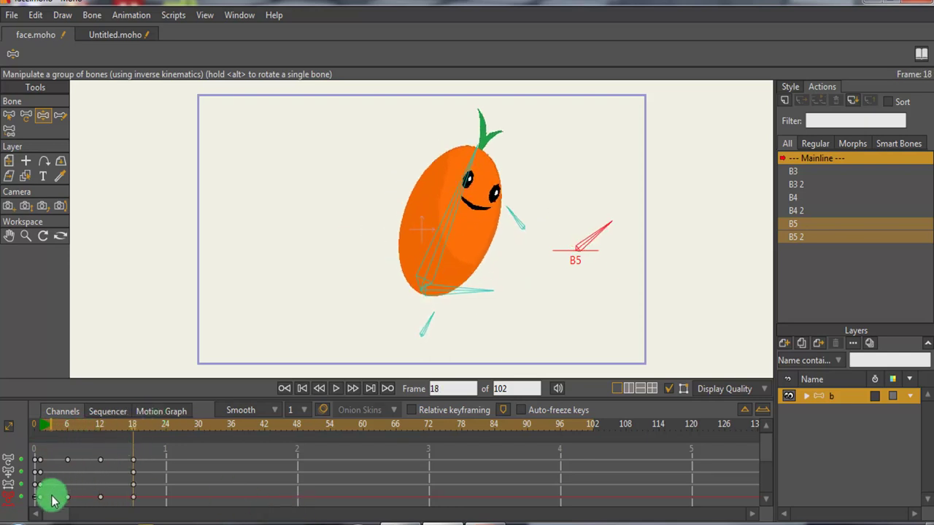
pyautogui.moveTo(47, 505); pyautogui.dragTo(41, 458)
pyautogui.click(34, 14)
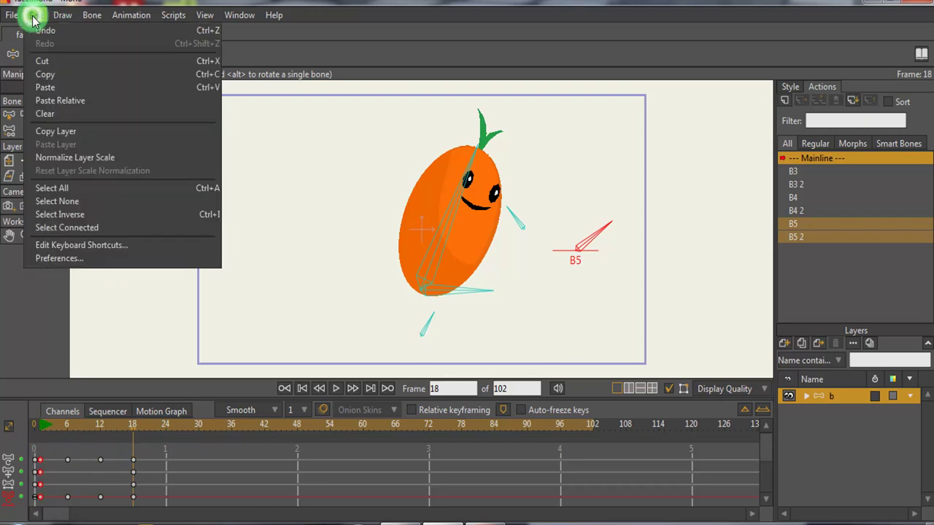
pyautogui.click(45, 74)
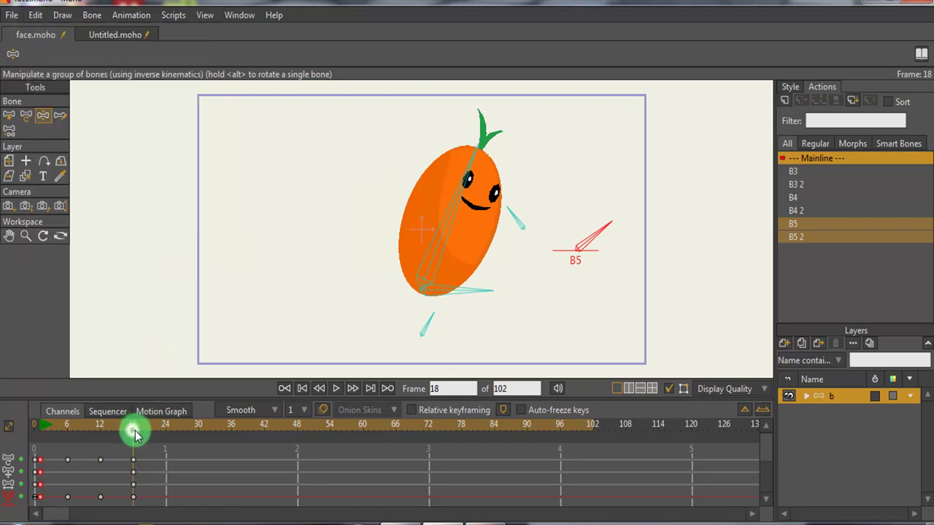
pyautogui.moveTo(134, 434); pyautogui.dragTo(197, 431)
pyautogui.click(33, 16)
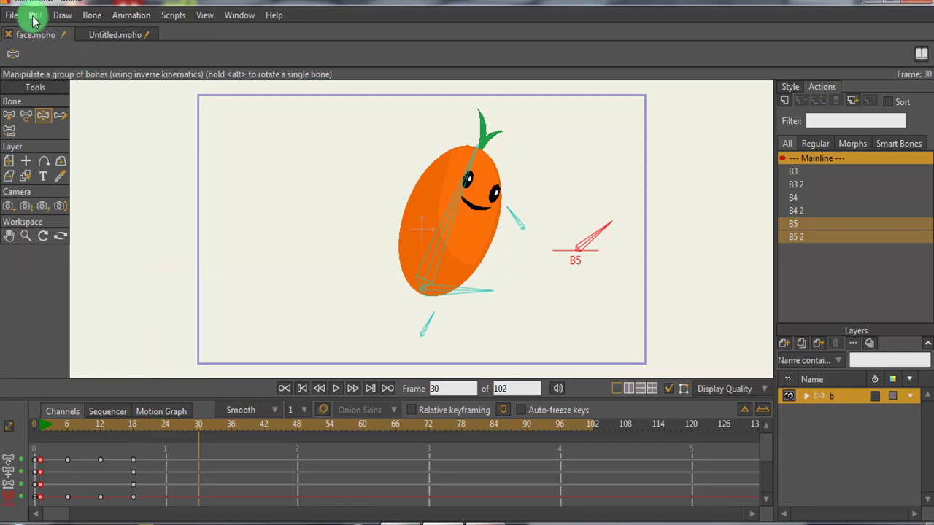
pyautogui.click(45, 86)
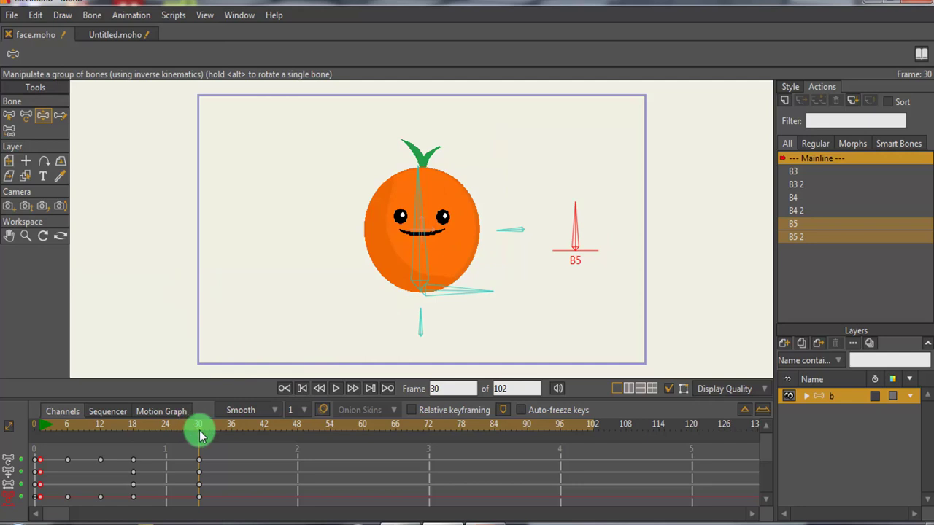
# At frame 24, straighten the body bone, squash the orange with the B5 dial, and turn the face to the centre and down.
pyautogui.moveTo(201, 435); pyautogui.dragTo(167, 437)
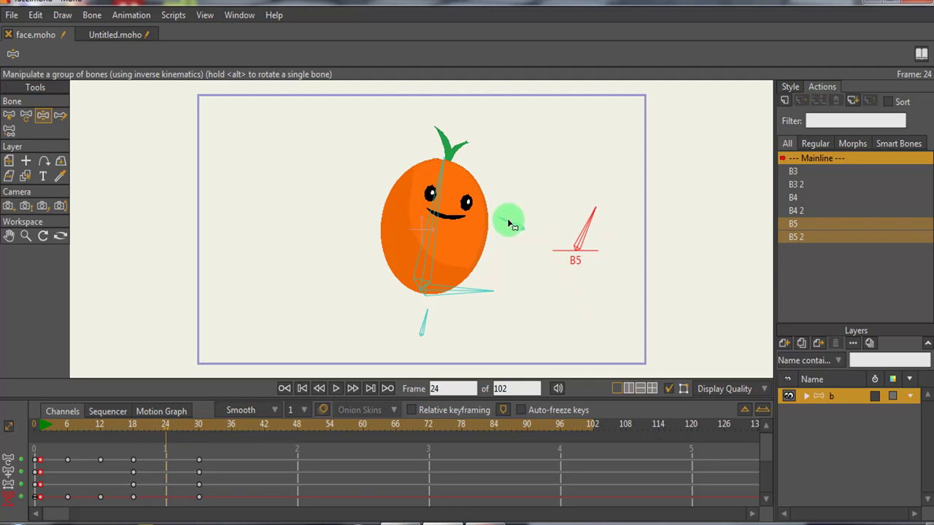
pyautogui.moveTo(440, 192); pyautogui.dragTo(421, 196)
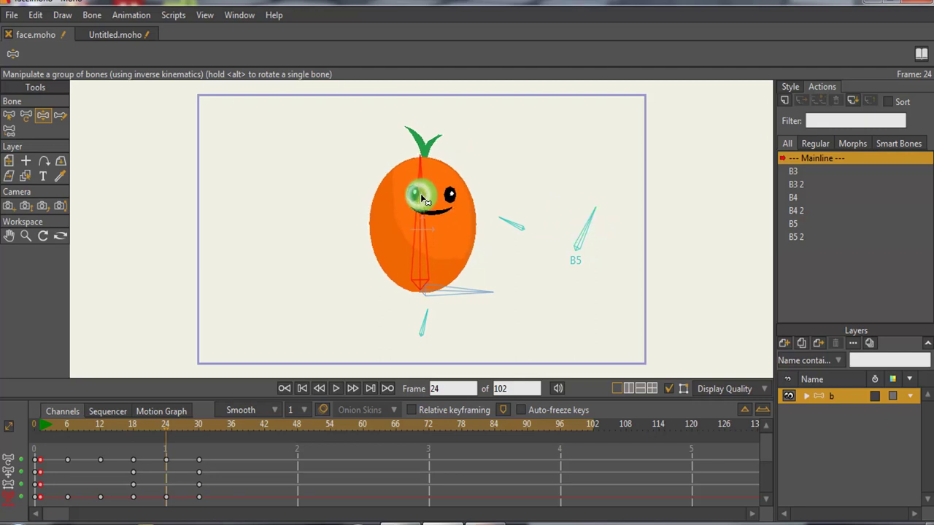
pyautogui.moveTo(592, 221); pyautogui.dragTo(536, 238)
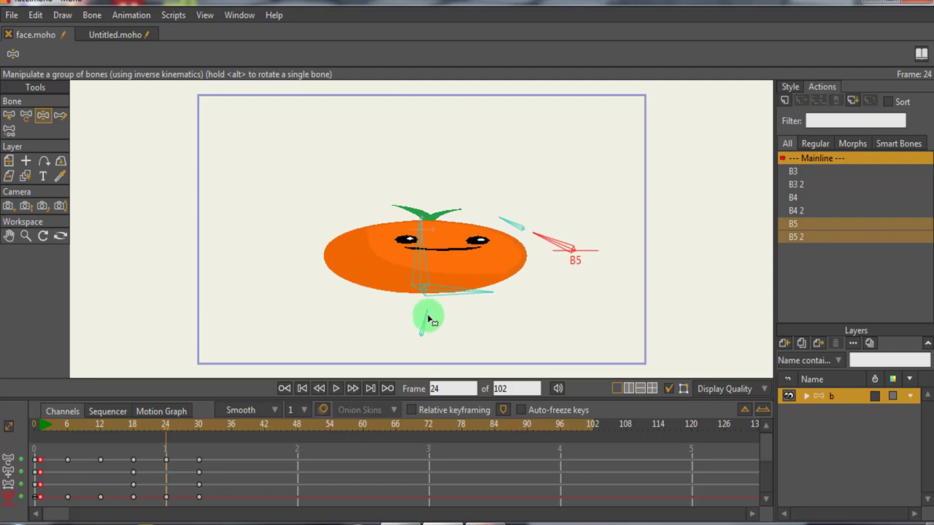
pyautogui.moveTo(429, 318); pyautogui.dragTo(419, 316)
pyautogui.click(500, 217)
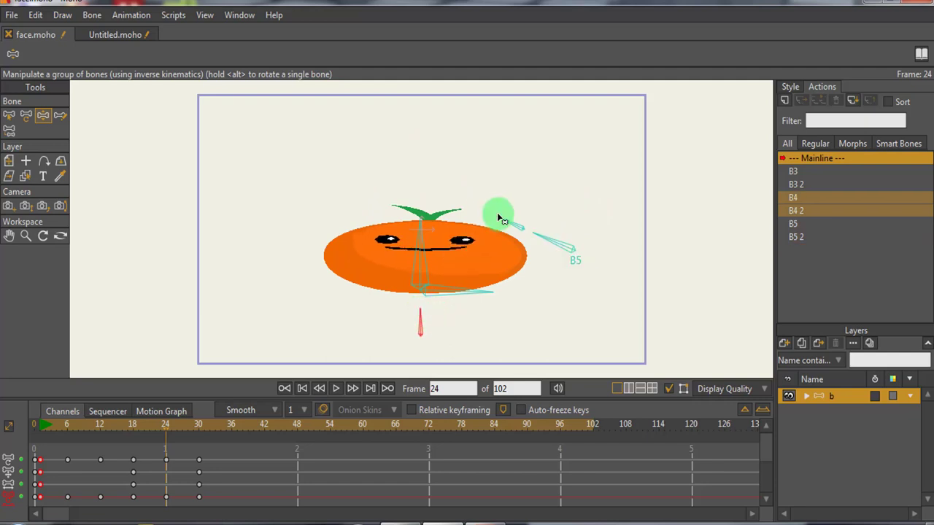
pyautogui.moveTo(500, 219); pyautogui.dragTo(488, 258)
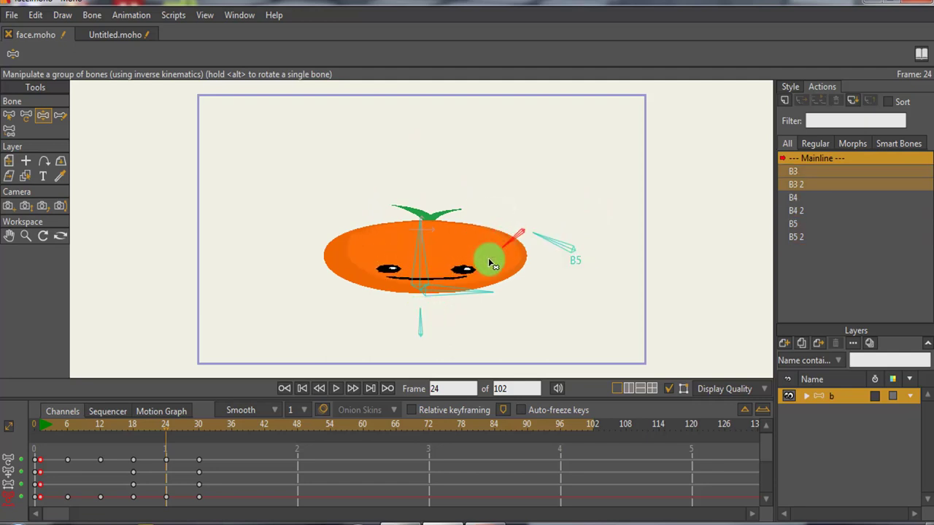
pyautogui.click(543, 241)
pyautogui.moveTo(543, 241); pyautogui.dragTo(538, 241)
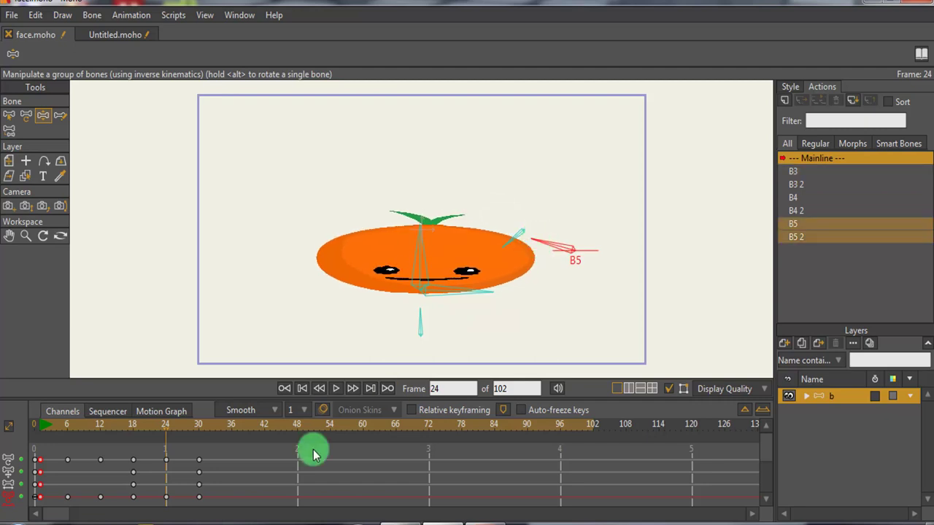
# Freeze the neutral pose of the rig at frame 36 and go to frame 48.
pyautogui.click(165, 432)
pyautogui.moveTo(166, 436); pyautogui.dragTo(203, 448)
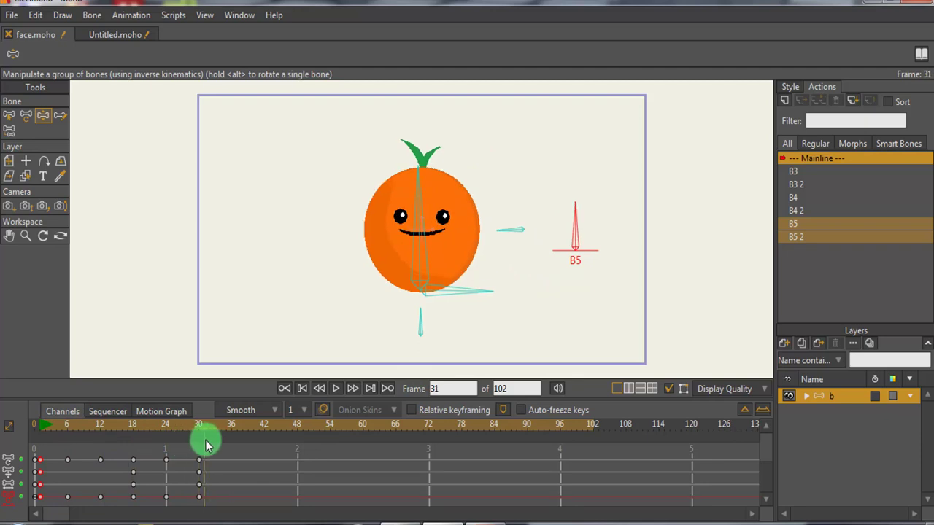
pyautogui.moveTo(206, 445); pyautogui.dragTo(298, 431)
pyautogui.click(232, 432)
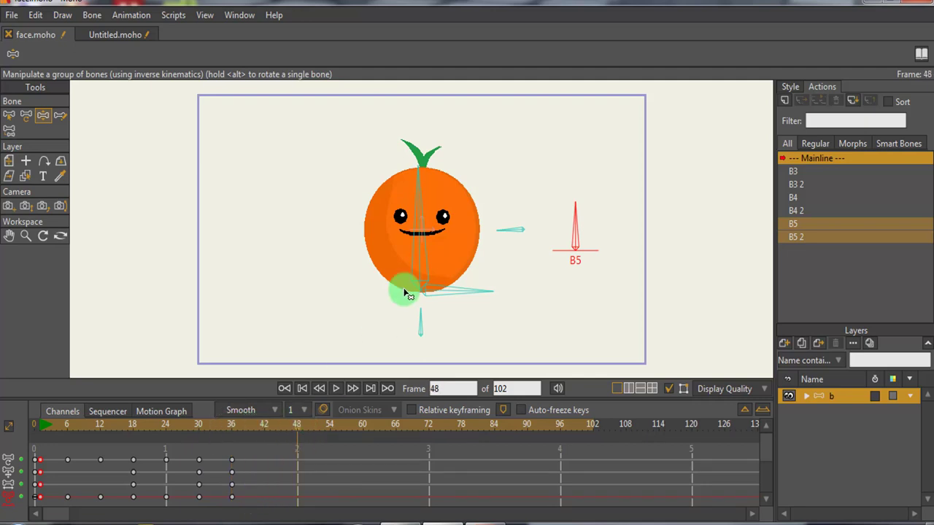
# At frame 48, lean the orange to the left, turn the face left and up, and stretch it with the B5 dial.
pyautogui.moveTo(420, 213); pyautogui.dragTo(365, 208)
pyautogui.click(305, 440)
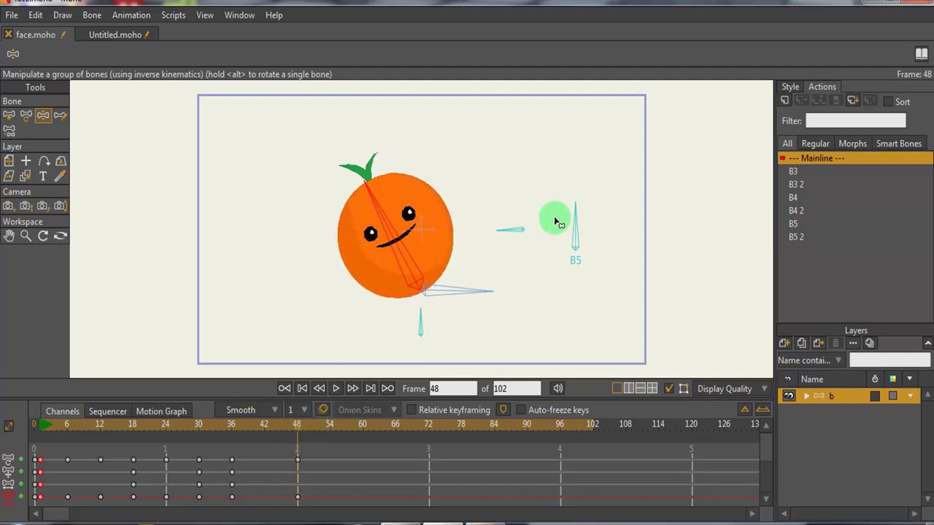
pyautogui.moveTo(420, 317); pyautogui.dragTo(405, 318)
pyautogui.click(502, 230)
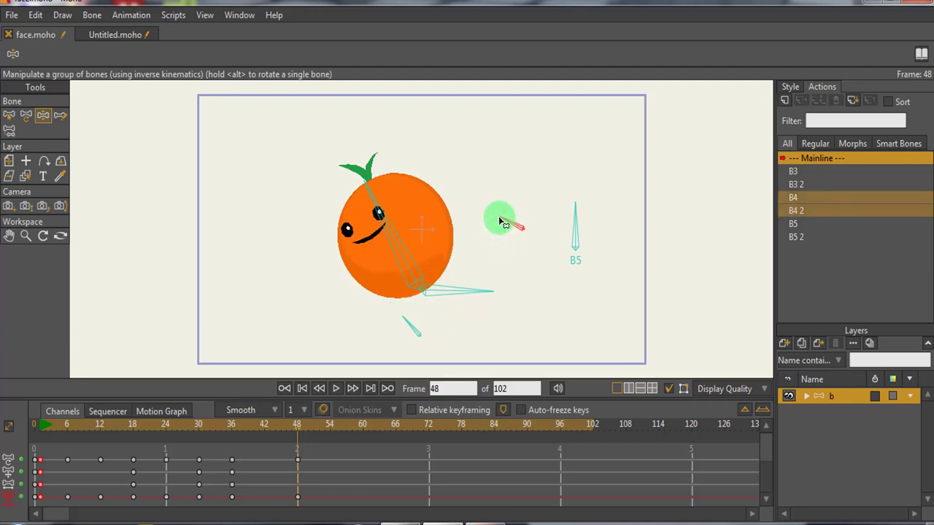
pyautogui.click(501, 217)
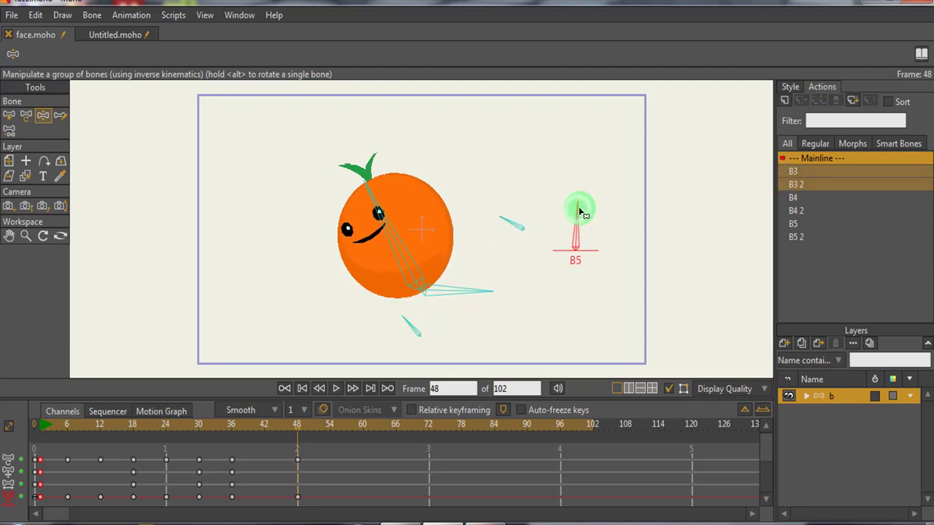
pyautogui.moveTo(579, 212); pyautogui.dragTo(613, 223)
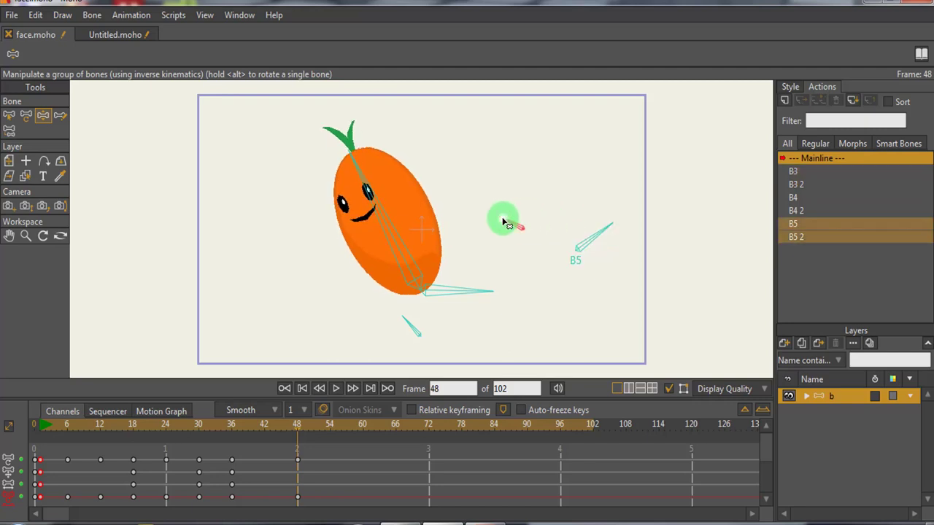
# Refine the frame 48 pose by raising the face, easing its left turn, and slightly increasing the B5 stretch and the body's left lean.
pyautogui.moveTo(503, 219); pyautogui.dragTo(504, 218)
pyautogui.click(405, 323)
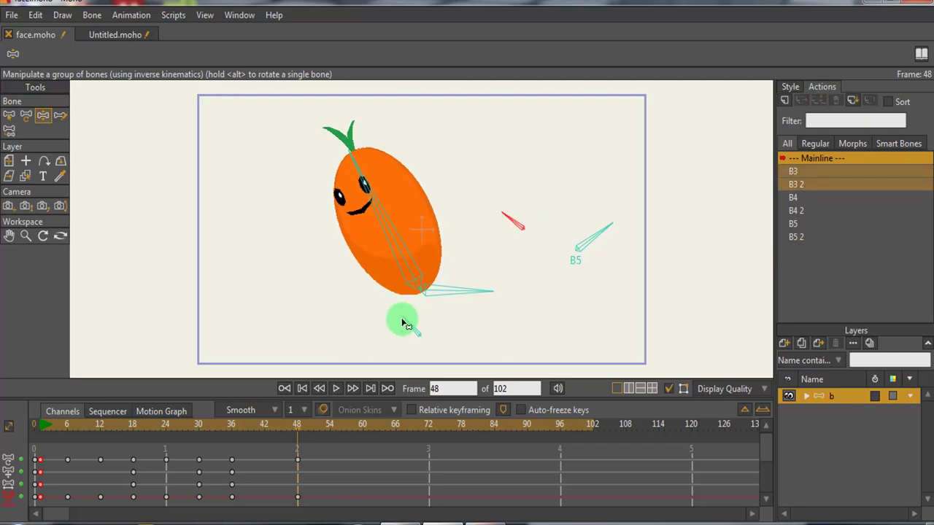
pyautogui.moveTo(404, 323); pyautogui.dragTo(411, 321)
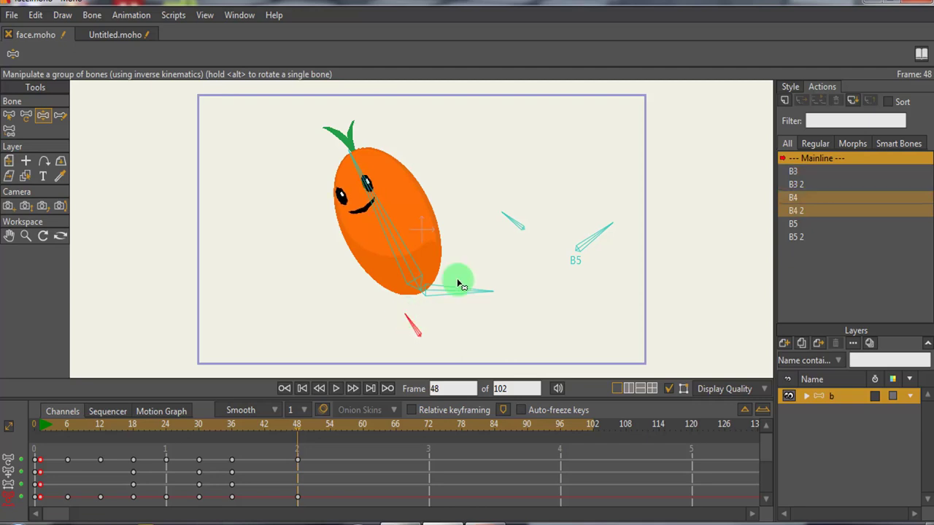
pyautogui.moveTo(503, 214)
pyautogui.mouseDown()
pyautogui.moveTo(502, 259)
pyautogui.moveTo(510, 214)
pyautogui.mouseUp()
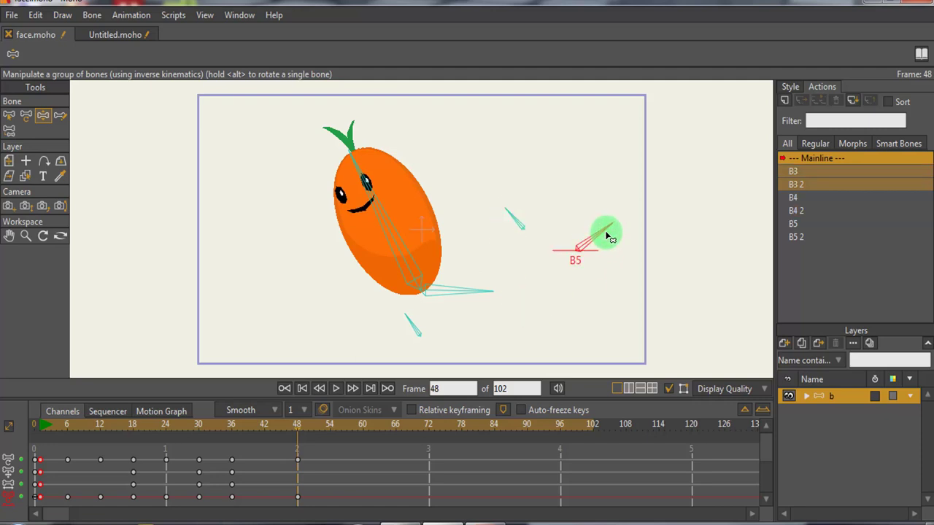
pyautogui.moveTo(609, 237); pyautogui.dragTo(608, 240)
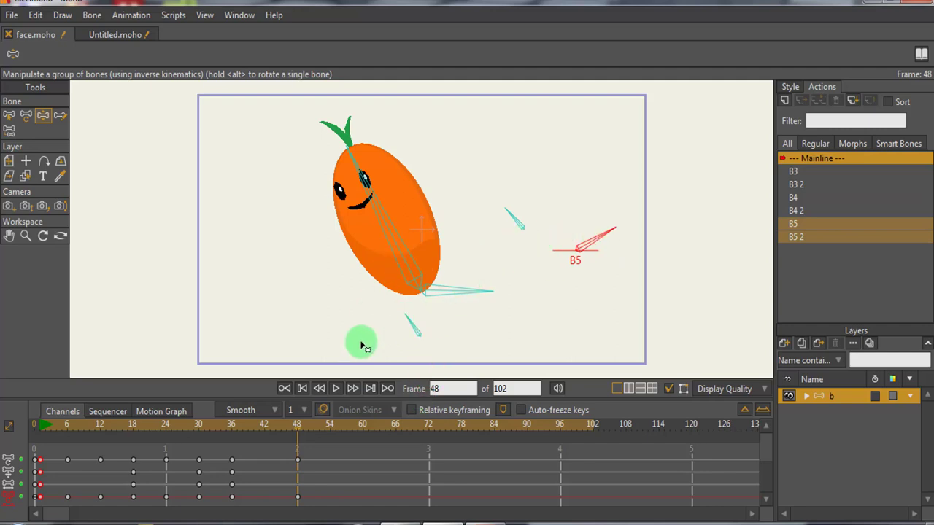
pyautogui.moveTo(358, 167); pyautogui.dragTo(350, 170)
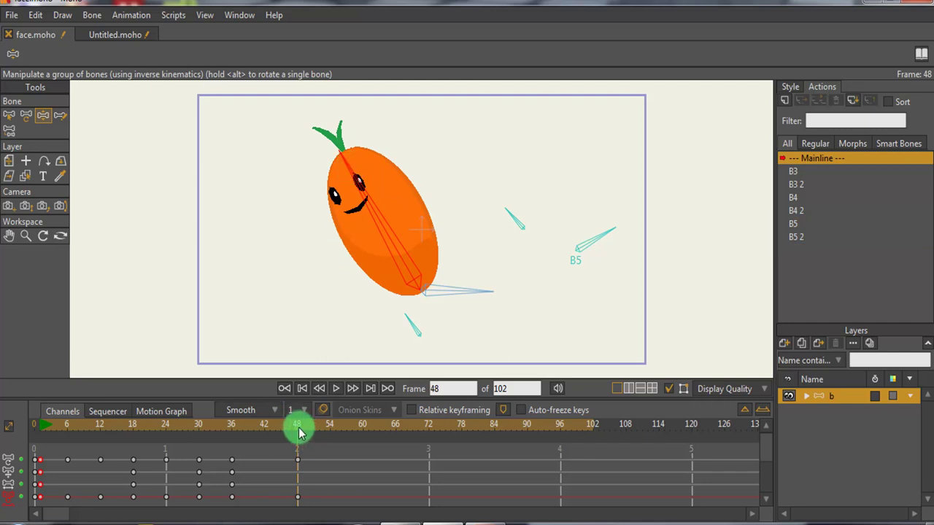
# At frame 42, squash the orange with the B5 dial, straighten its body bone, and turn the face down and closer to the centre.
pyautogui.moveTo(297, 434); pyautogui.dragTo(267, 434)
pyautogui.moveTo(597, 211); pyautogui.dragTo(415, 234)
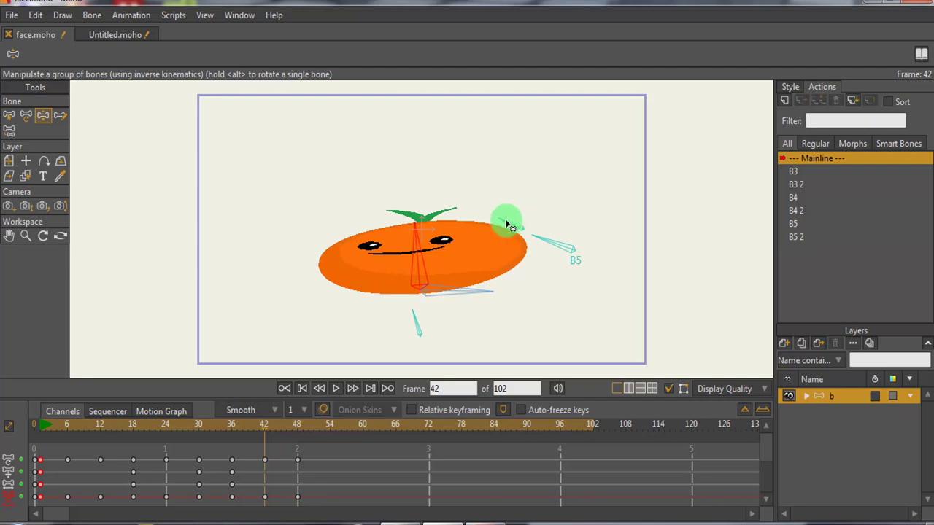
pyautogui.moveTo(510, 227); pyautogui.dragTo(509, 252)
pyautogui.click(413, 319)
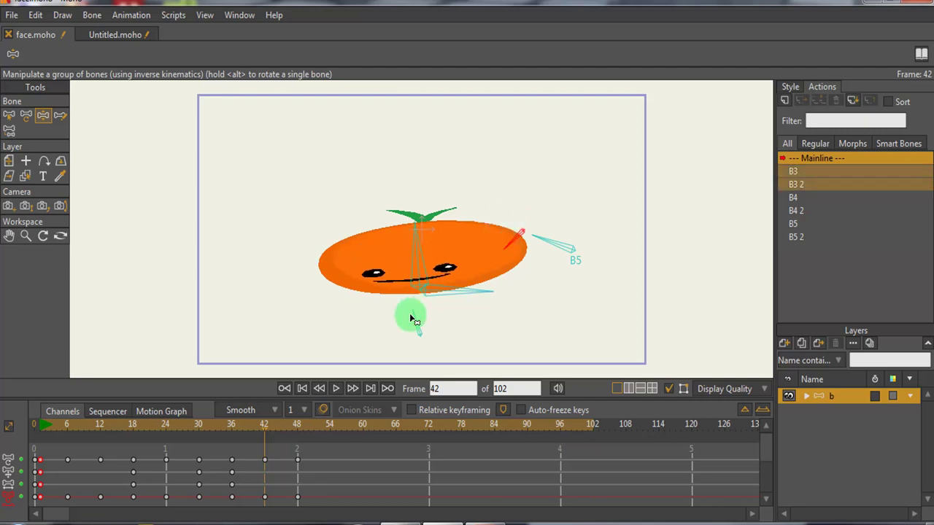
pyautogui.moveTo(416, 316); pyautogui.dragTo(418, 316)
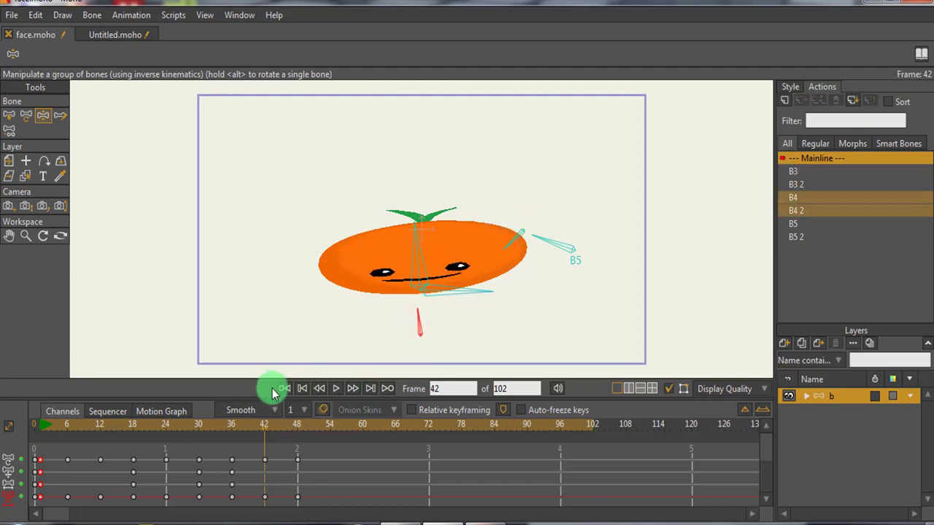
# Freeze the stretched pose of frame 48 at frame 54, and copy the frame 36 keyframes to frame 66.
pyautogui.moveTo(270, 435); pyautogui.dragTo(324, 437)
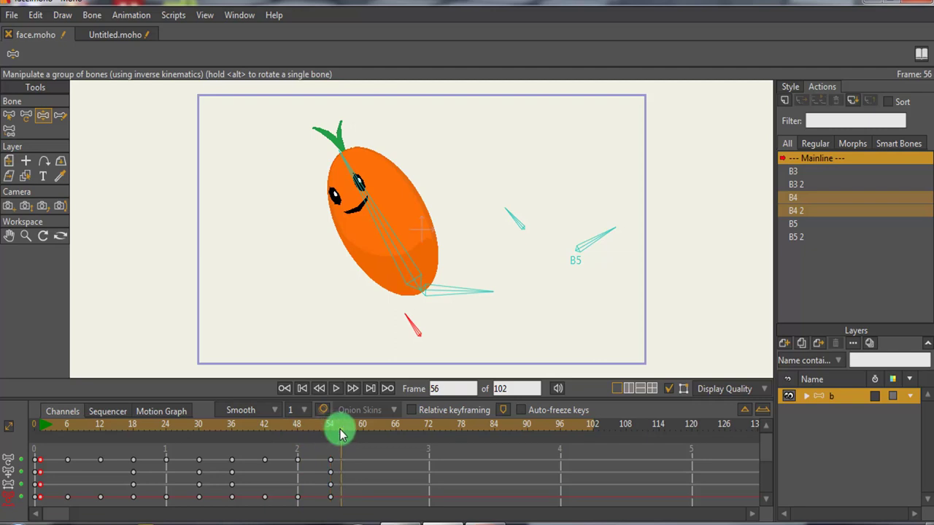
pyautogui.moveTo(340, 434); pyautogui.dragTo(276, 431)
pyautogui.click(235, 498)
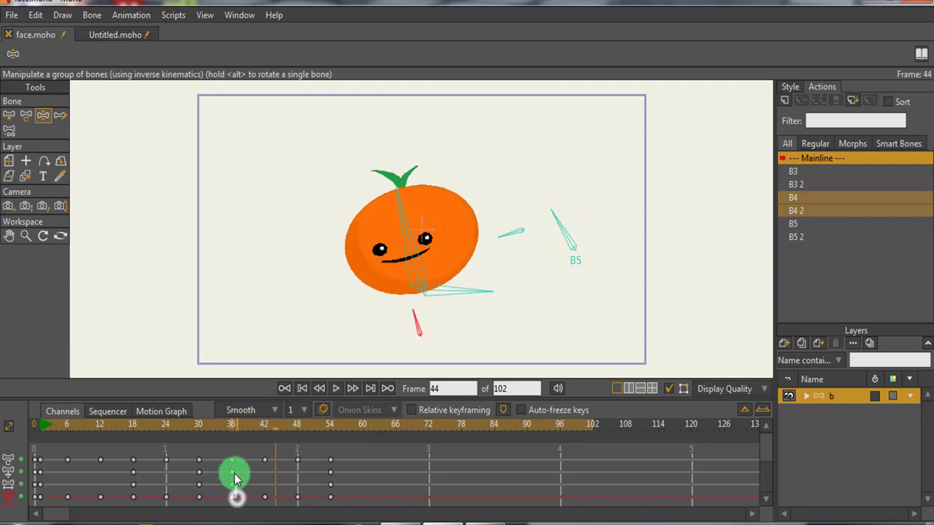
pyautogui.moveTo(235, 478); pyautogui.dragTo(231, 455)
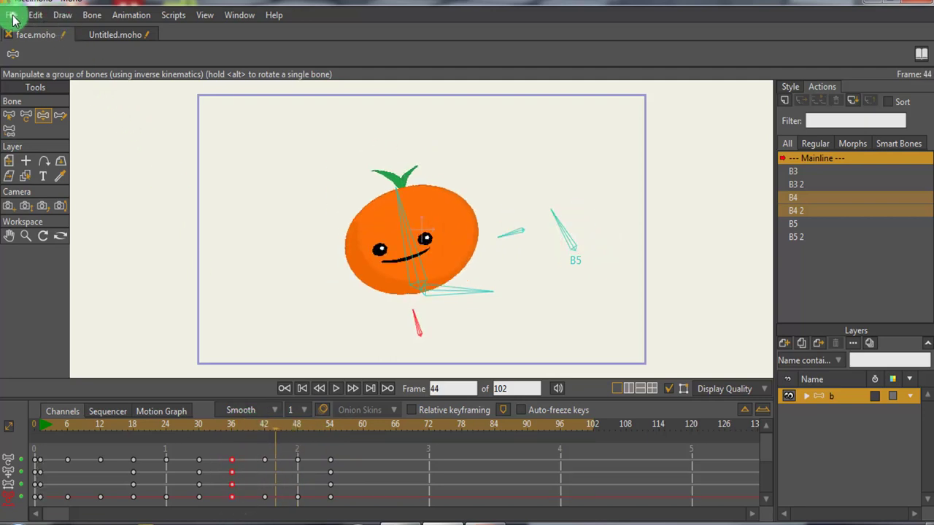
pyautogui.click(12, 17)
pyautogui.moveTo(35, 15)
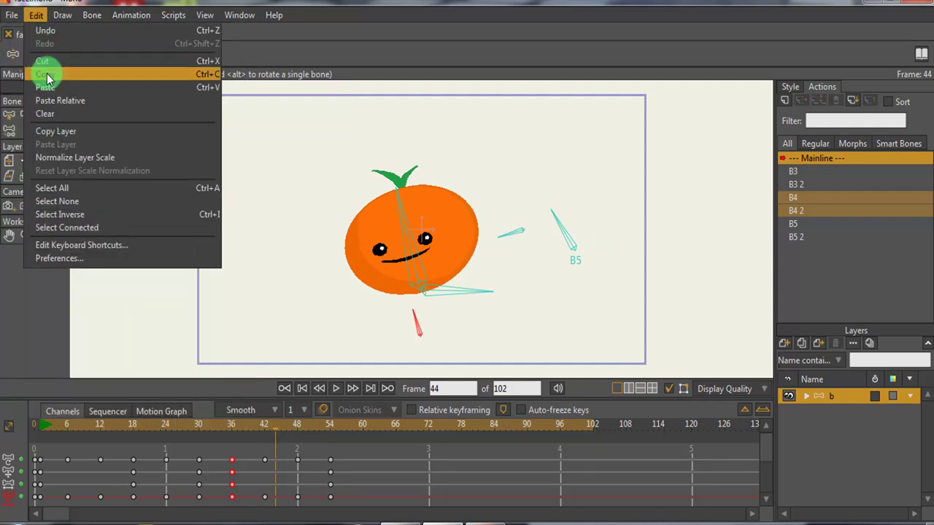
pyautogui.click(47, 76)
pyautogui.moveTo(274, 429); pyautogui.dragTo(392, 436)
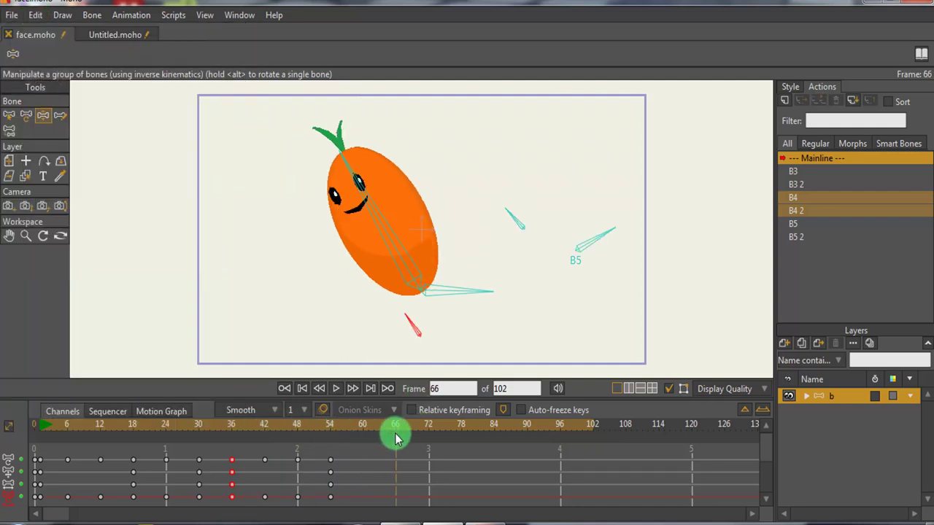
pyautogui.click(36, 16)
pyautogui.click(53, 86)
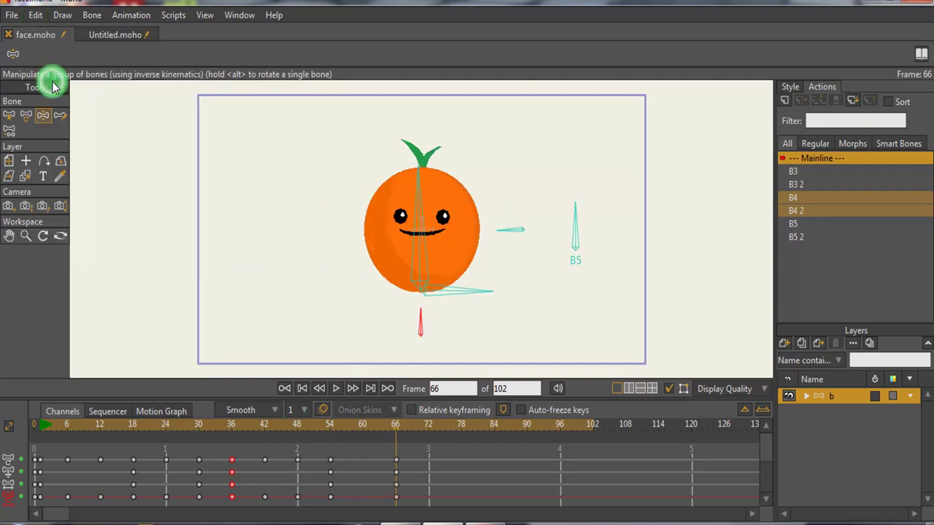
# At frame 60, squash the orange with the B5 dial, straighten its body bone, and turn the face down and nearly to the centre.
pyautogui.moveTo(396, 433); pyautogui.dragTo(364, 430)
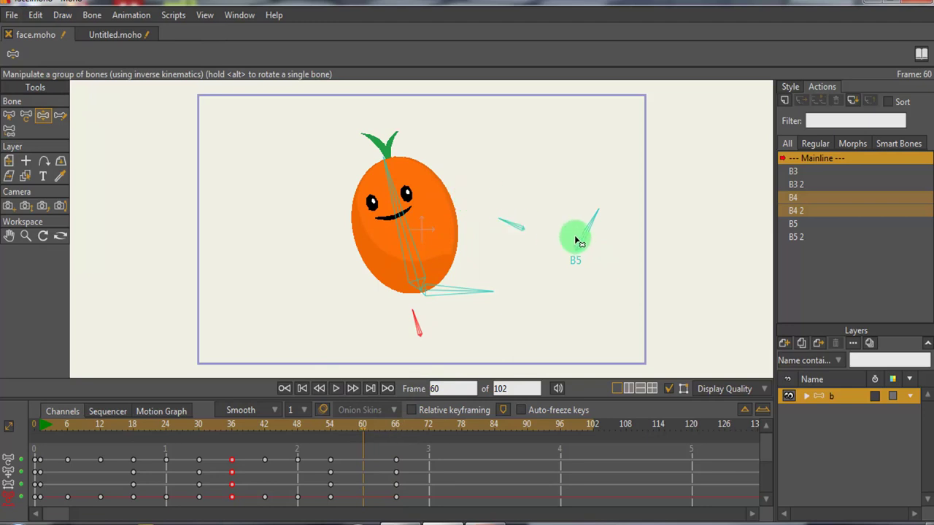
pyautogui.moveTo(593, 216); pyautogui.dragTo(541, 245)
pyautogui.click(407, 238)
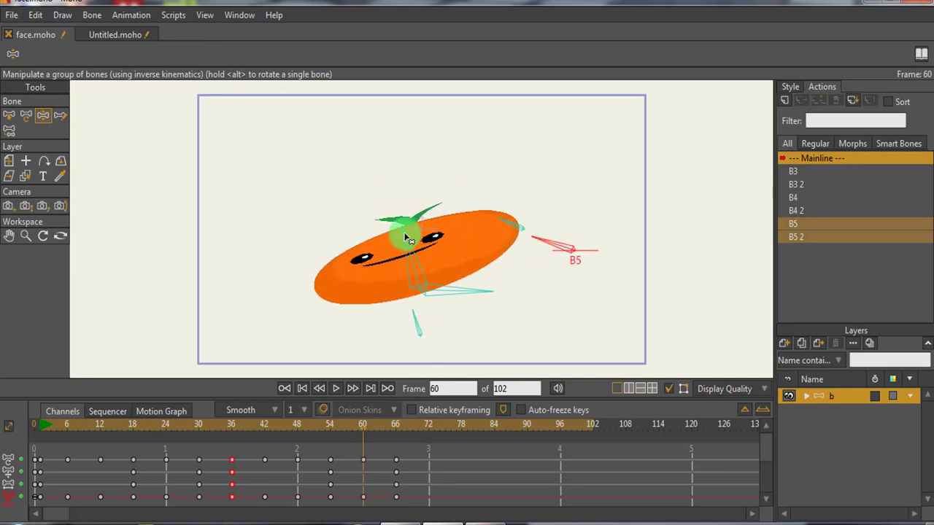
pyautogui.moveTo(410, 245)
pyautogui.mouseDown()
pyautogui.moveTo(431, 248)
pyautogui.moveTo(428, 240)
pyautogui.mouseUp()
pyautogui.click(507, 243)
pyautogui.moveTo(540, 238); pyautogui.dragTo(475, 267)
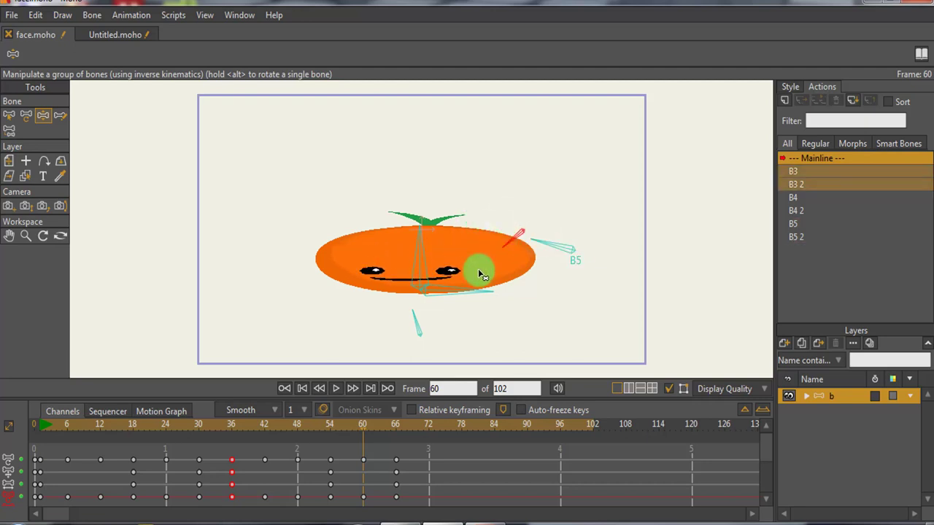
pyautogui.moveTo(412, 317); pyautogui.dragTo(419, 316)
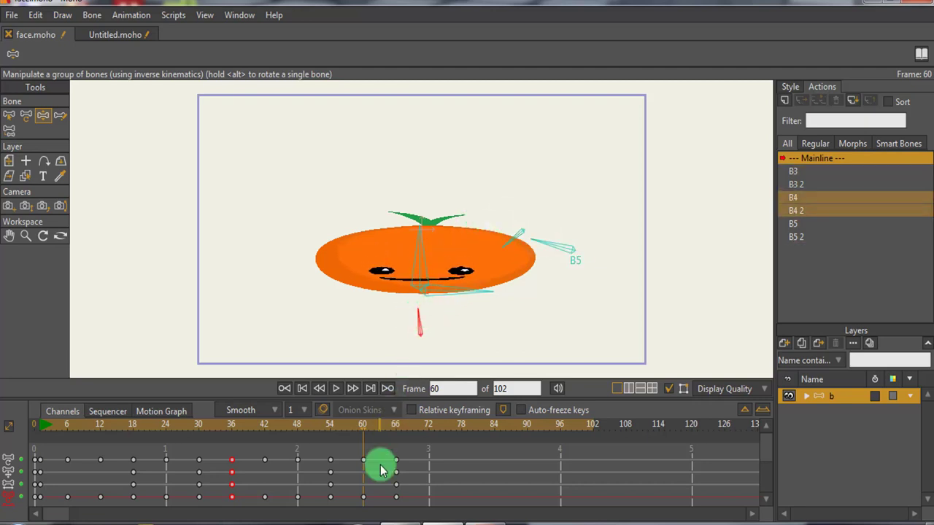
# Set the animation's end frame to 72.
pyautogui.moveTo(365, 435); pyautogui.dragTo(430, 445)
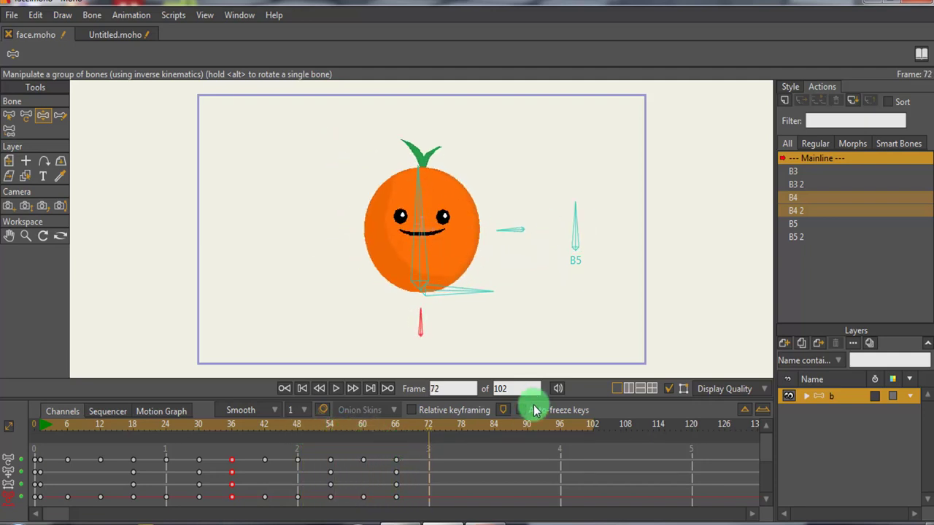
pyautogui.moveTo(520, 389); pyautogui.dragTo(492, 388)
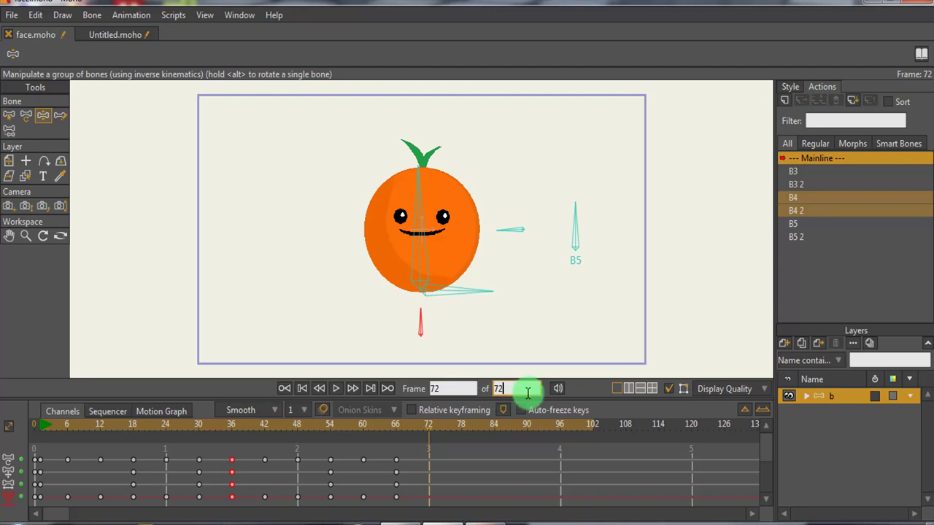
pyautogui.press('Return')
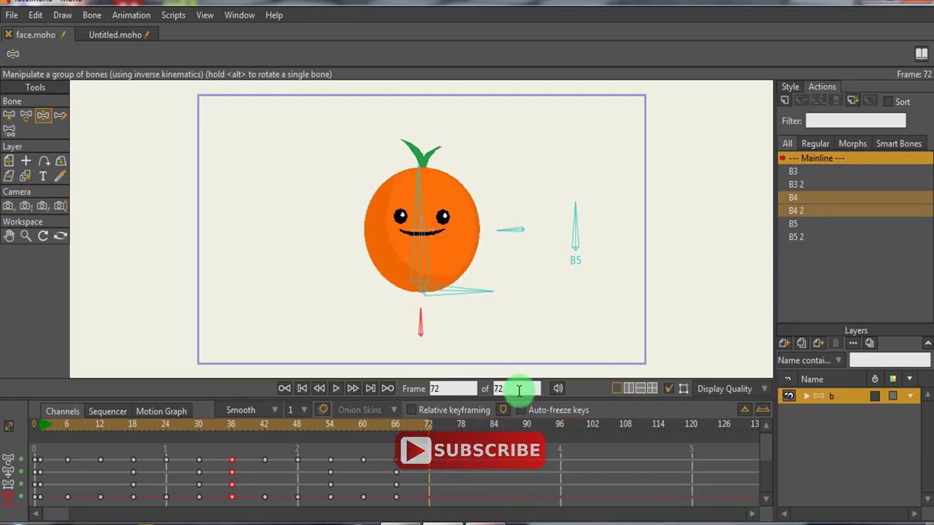
# Play back the squash and stretch animation, stop it, and return to frame 0.
pyautogui.click(336, 389)
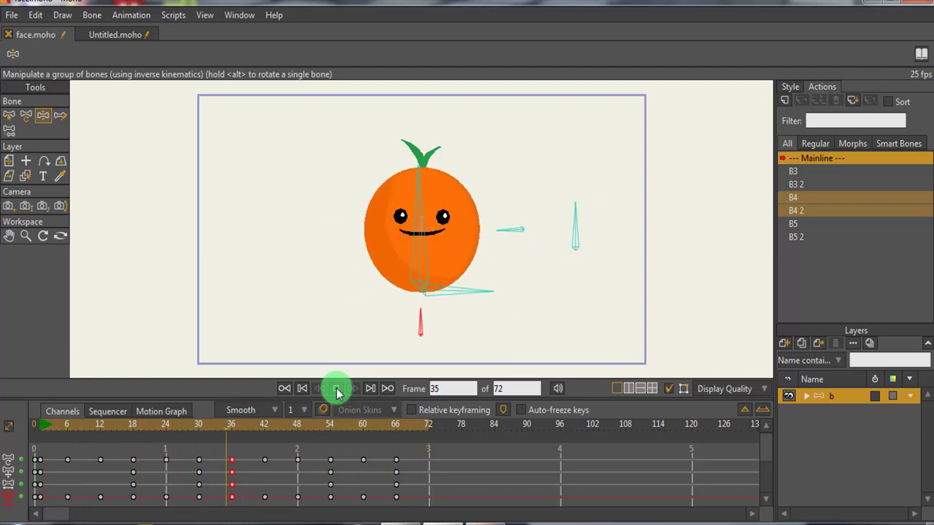
pyautogui.click(336, 392)
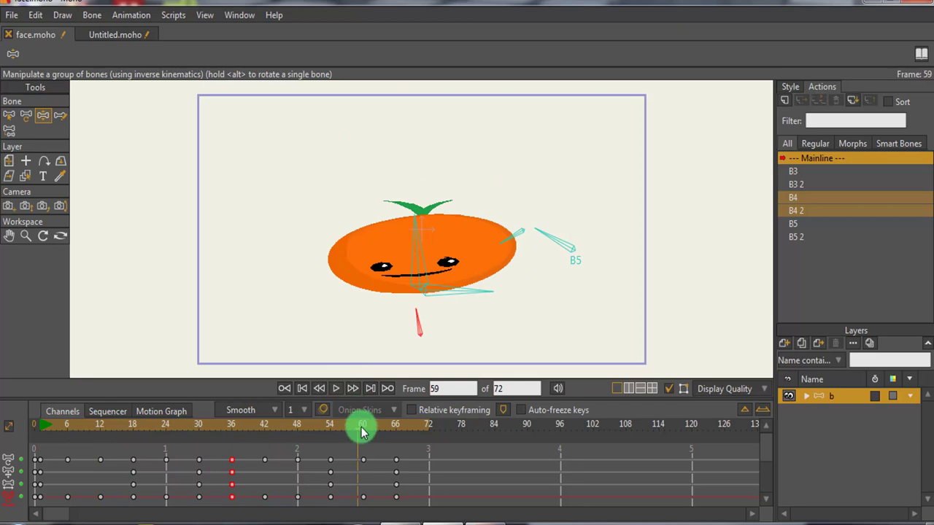
pyautogui.moveTo(360, 431); pyautogui.dragTo(33, 381)
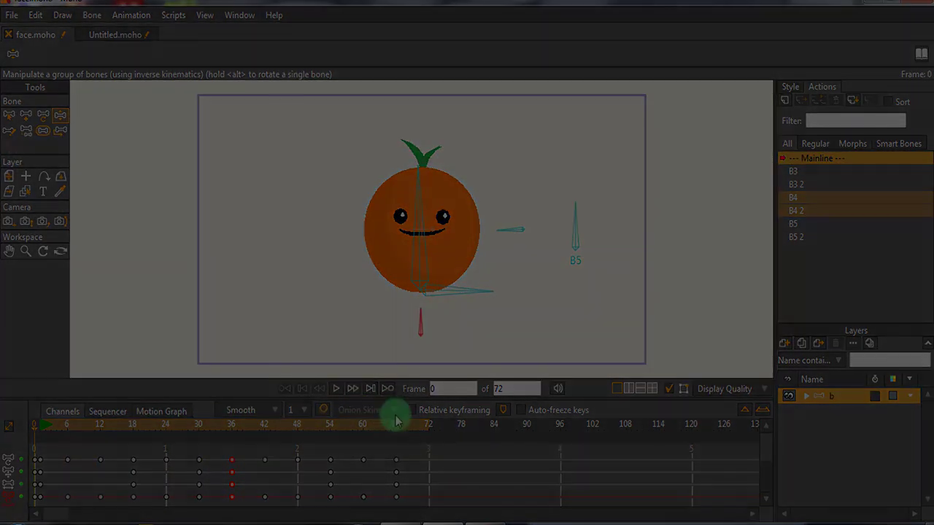